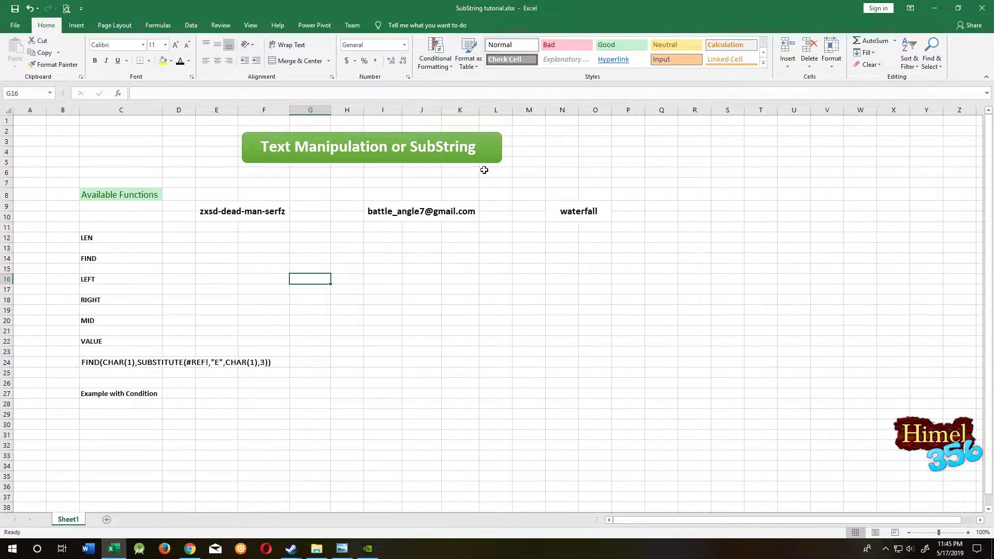
pyautogui.moveTo(131, 236); pyautogui.dragTo(287, 365)
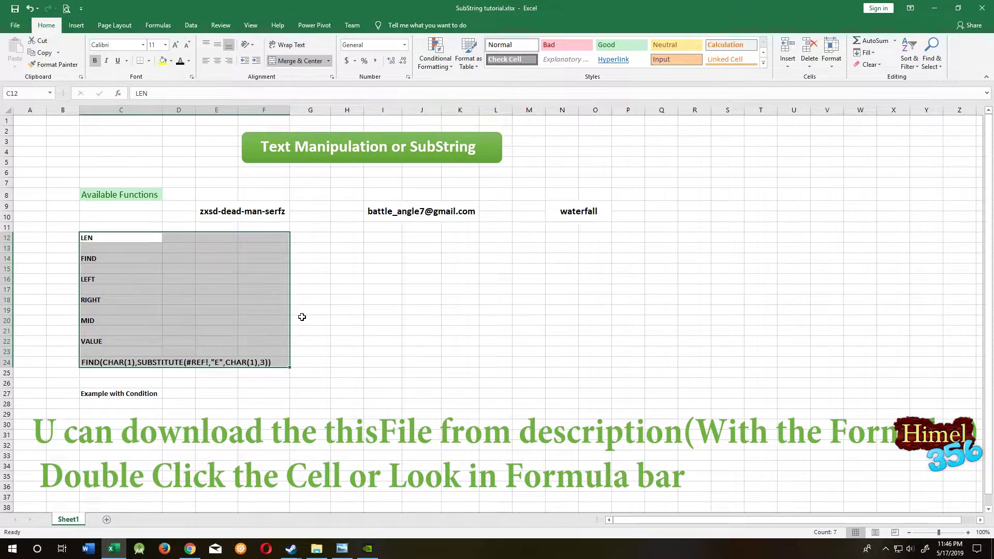
pyautogui.click(347, 268)
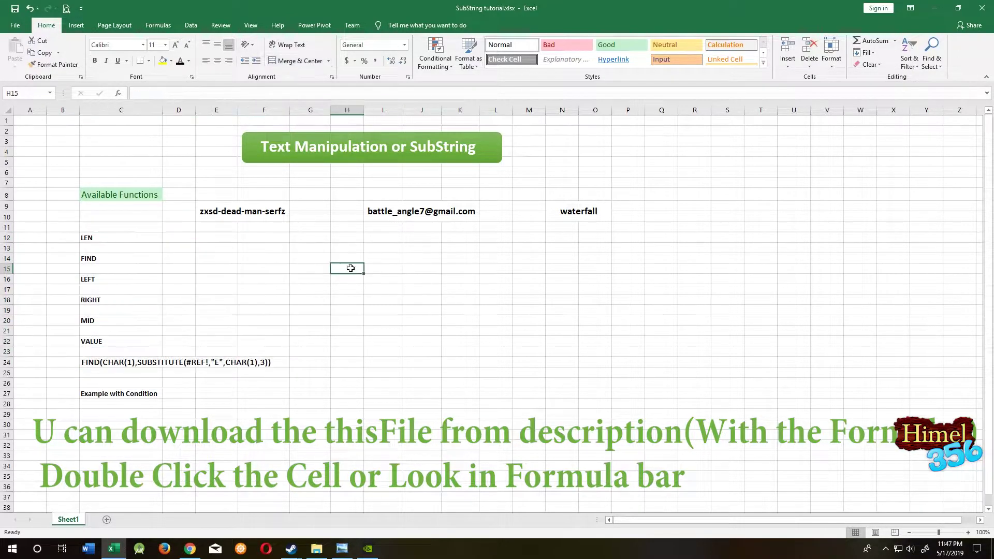
pyautogui.click(143, 239)
pyautogui.click(379, 247)
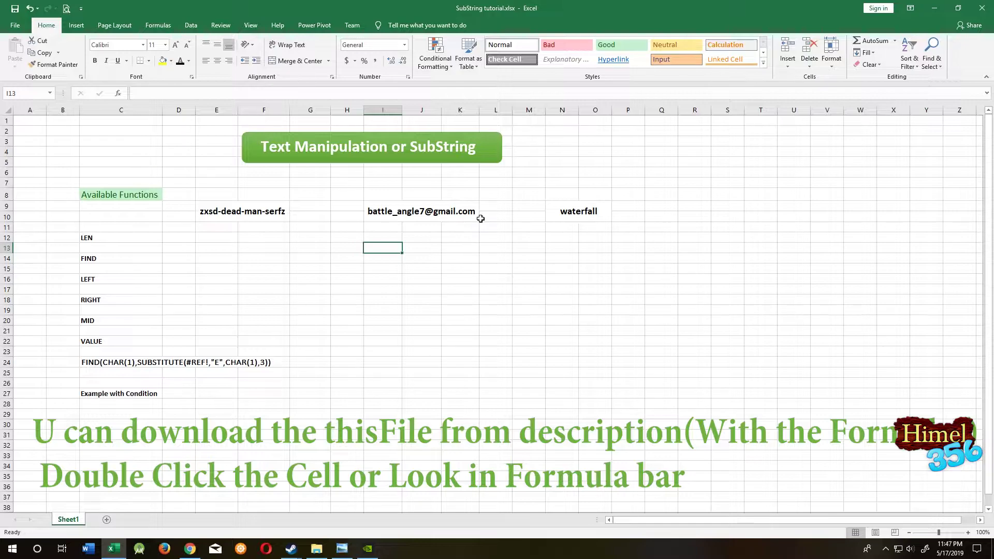
# Step: Enter =LEN(I9) in cell I12 to count the characters of the e-mail address
pyautogui.doubleClick(390, 238)
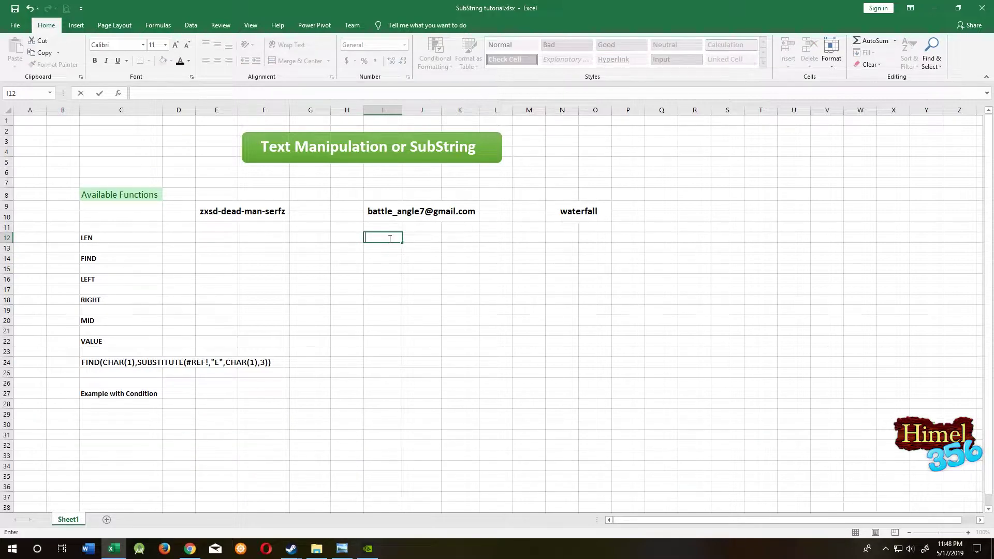
pyautogui.write('=LE')
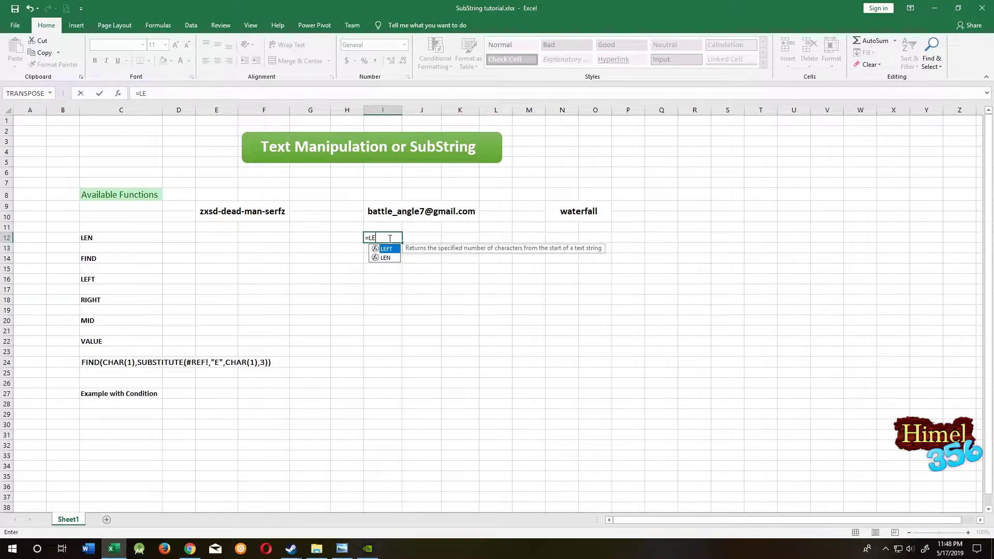
pyautogui.write('N(')
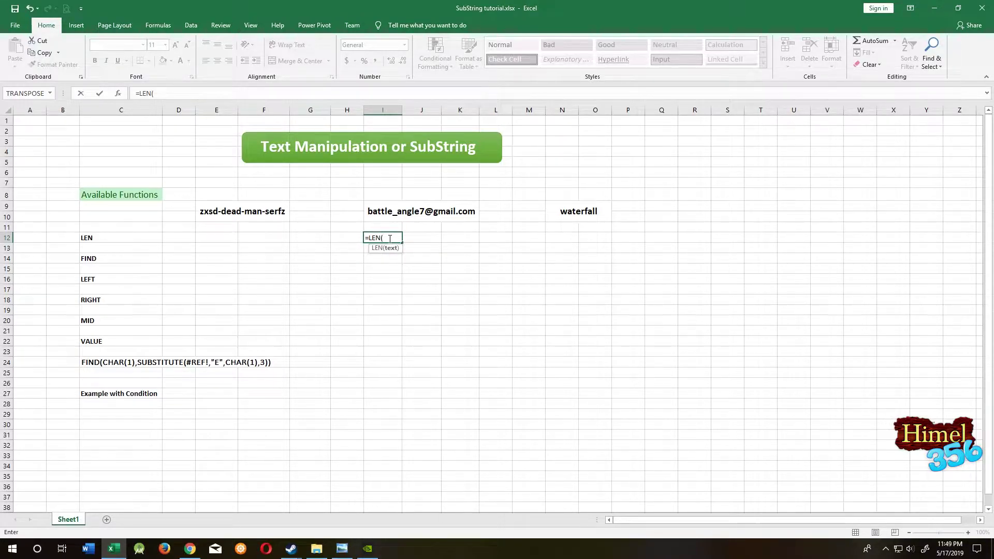
pyautogui.click(385, 212)
pyautogui.write(')')
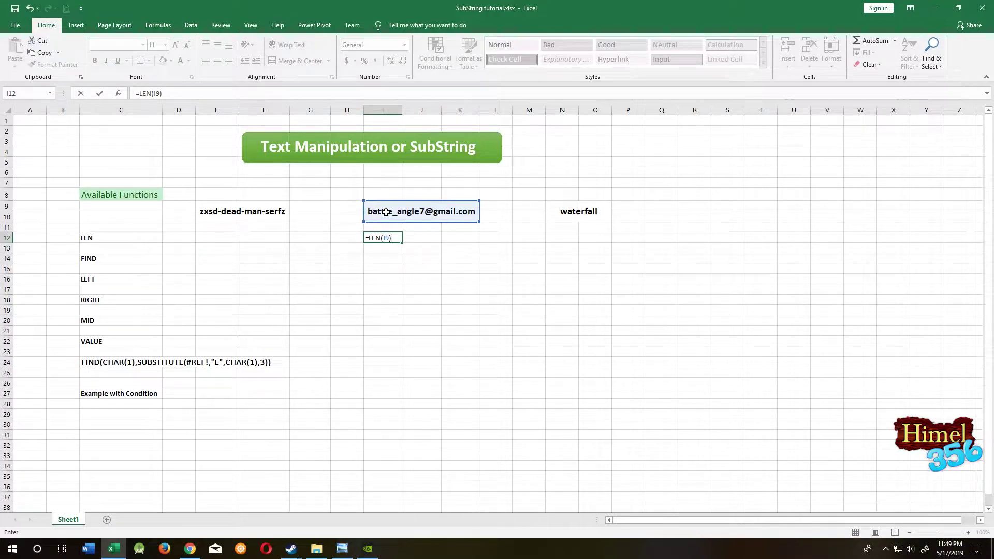
pyautogui.press('Return')
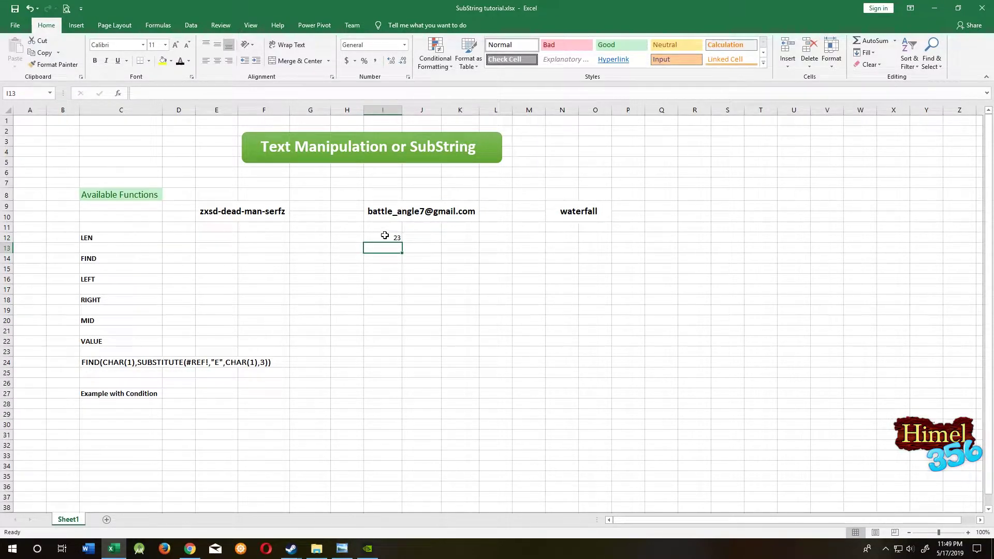
pyautogui.click(386, 236)
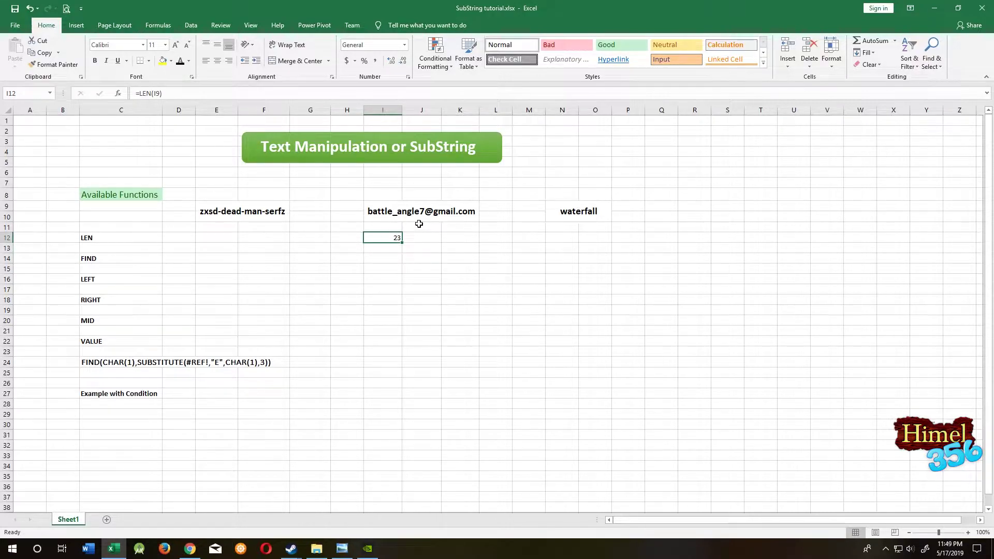
pyautogui.click(473, 216)
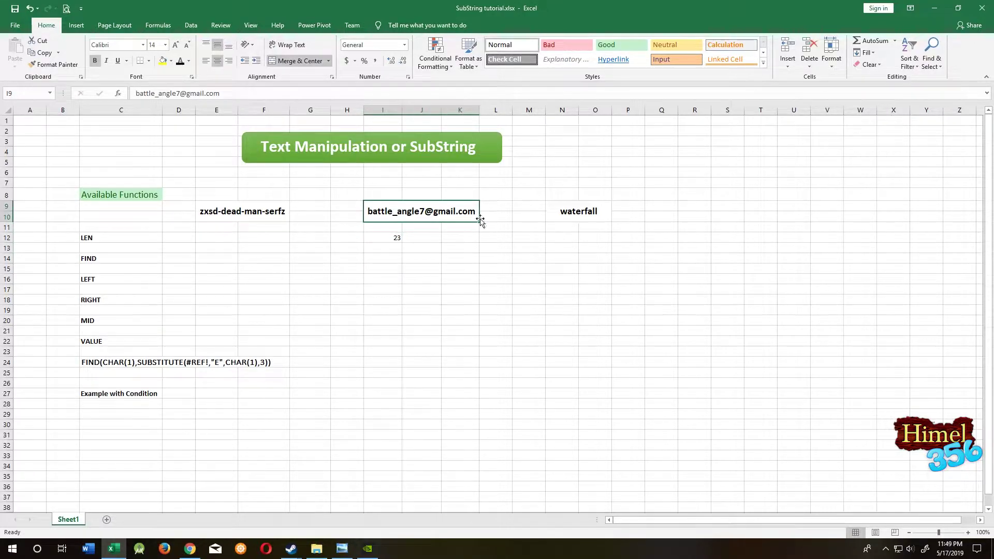
# Step: Enter =LEN(N9) in cell N12 to count the characters of "waterfall"
pyautogui.click(569, 241)
pyautogui.write('=')
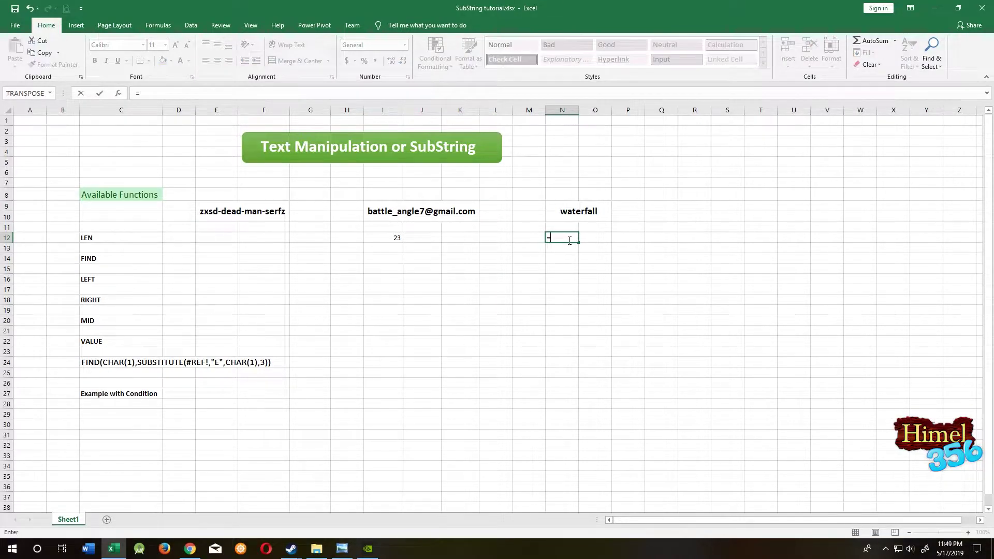
pyautogui.write('LEN(')
pyautogui.click(582, 212)
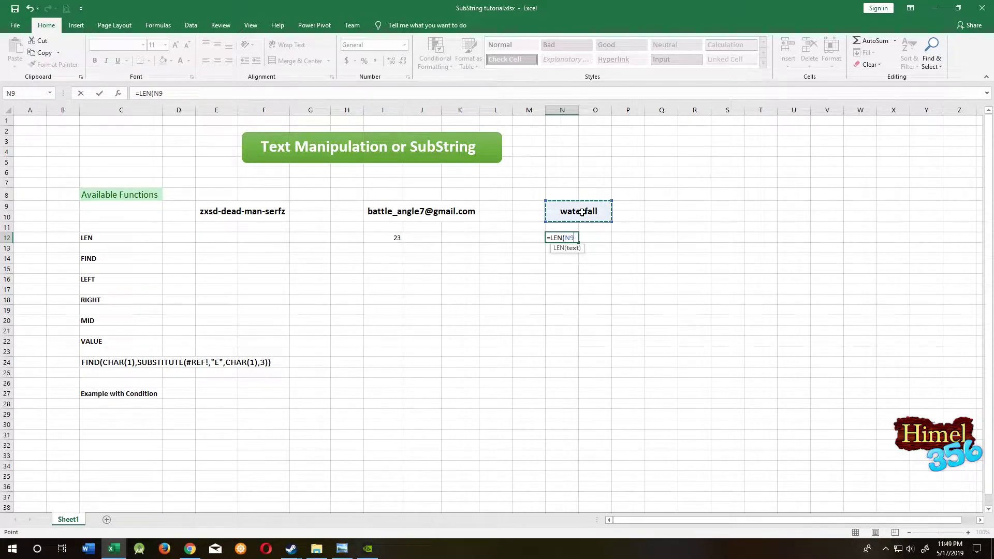
pyautogui.write(')')
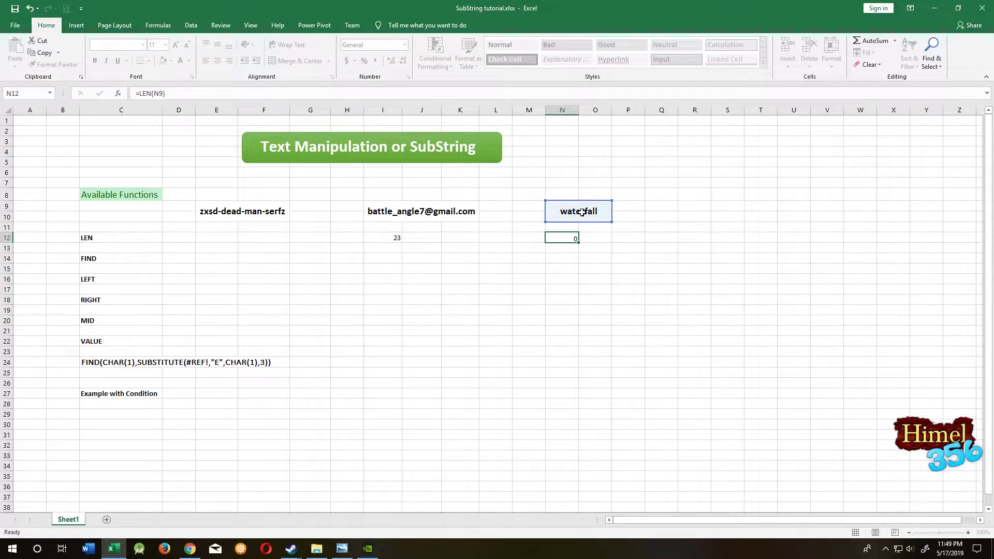
pyautogui.press('Return')
pyautogui.click(569, 238)
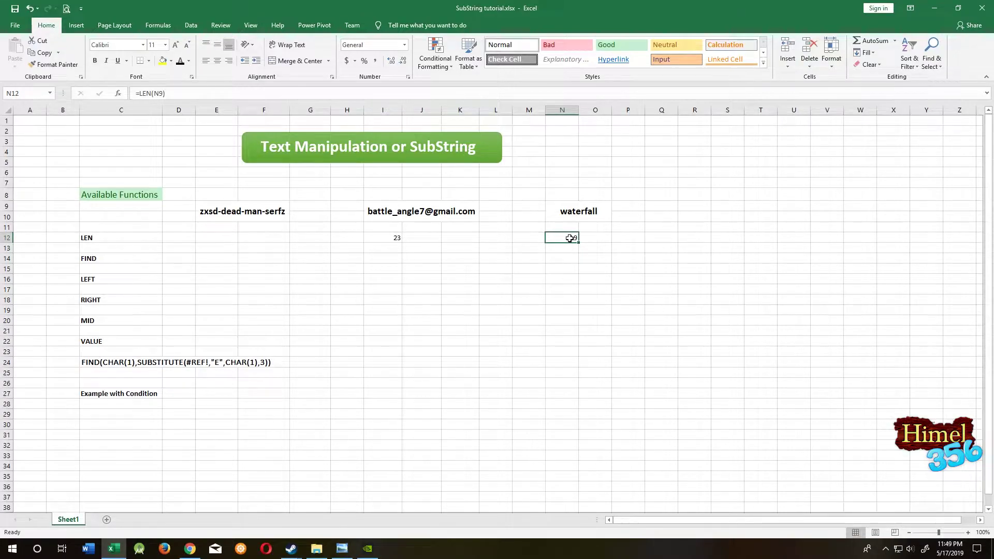
# Step: Enter =FIND("-",E9) in cell E14 to locate the first hyphen in "zxsd-dead-man-serfz"
pyautogui.click(370, 258)
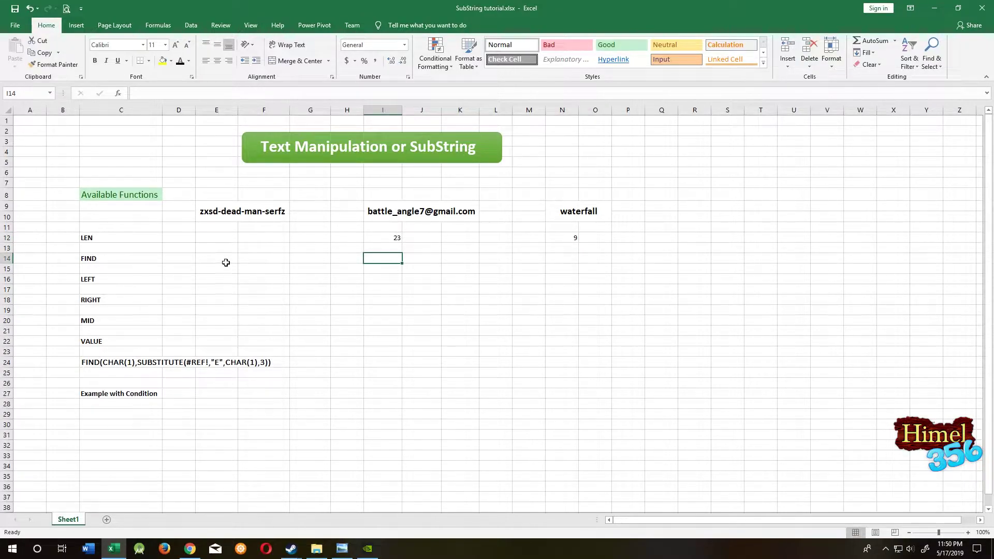
pyautogui.click(135, 263)
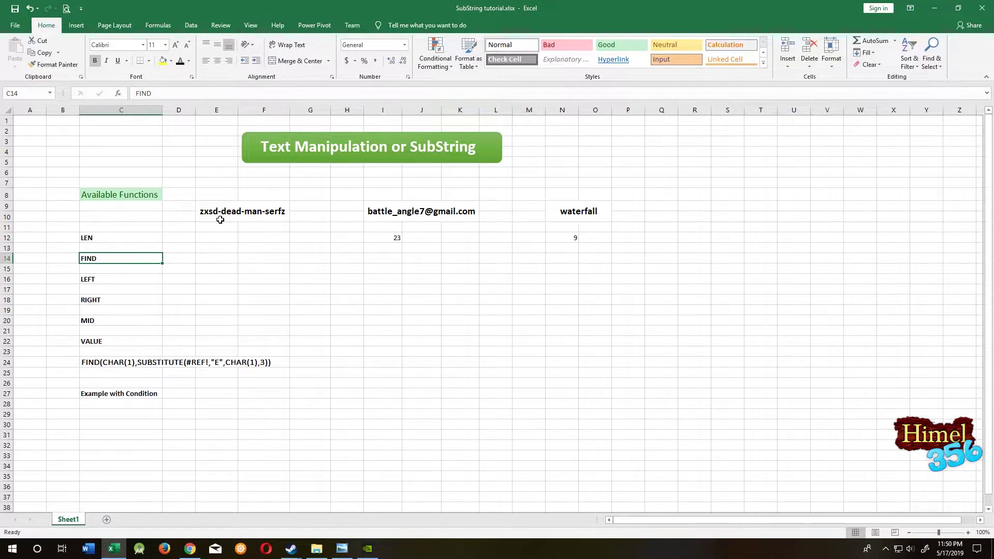
pyautogui.click(232, 259)
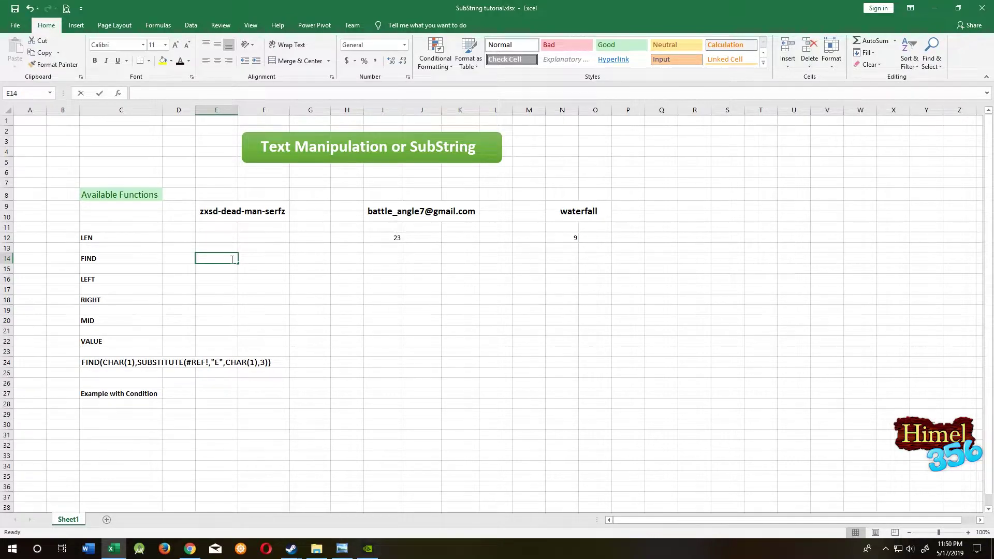
pyautogui.write('=FIN')
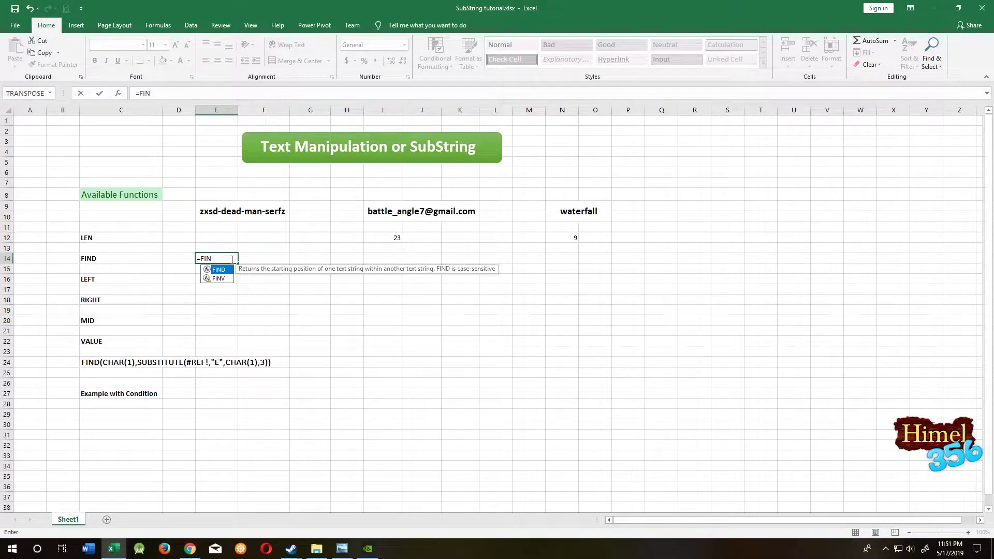
pyautogui.write('D(')
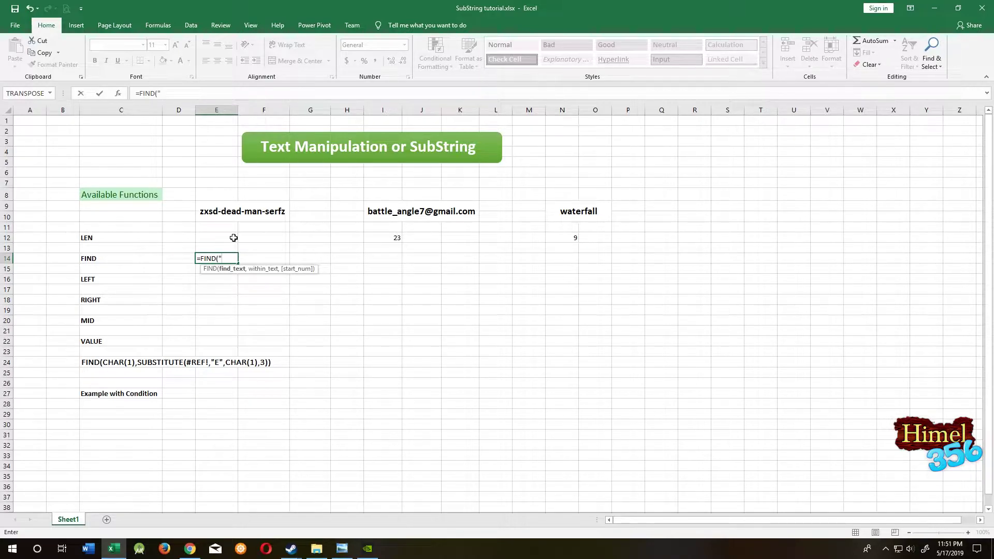
pyautogui.write('"-",')
pyautogui.click(220, 210)
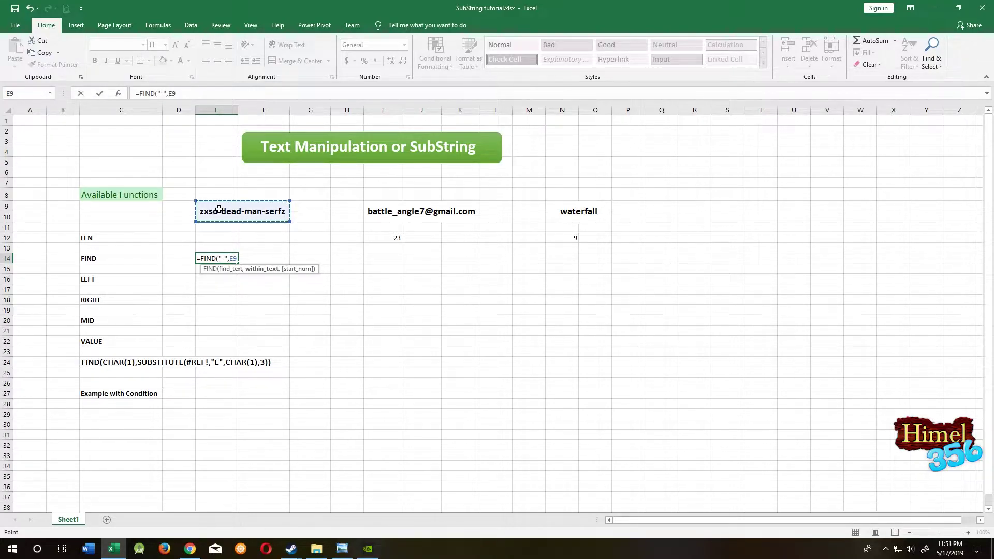
pyautogui.write(')')
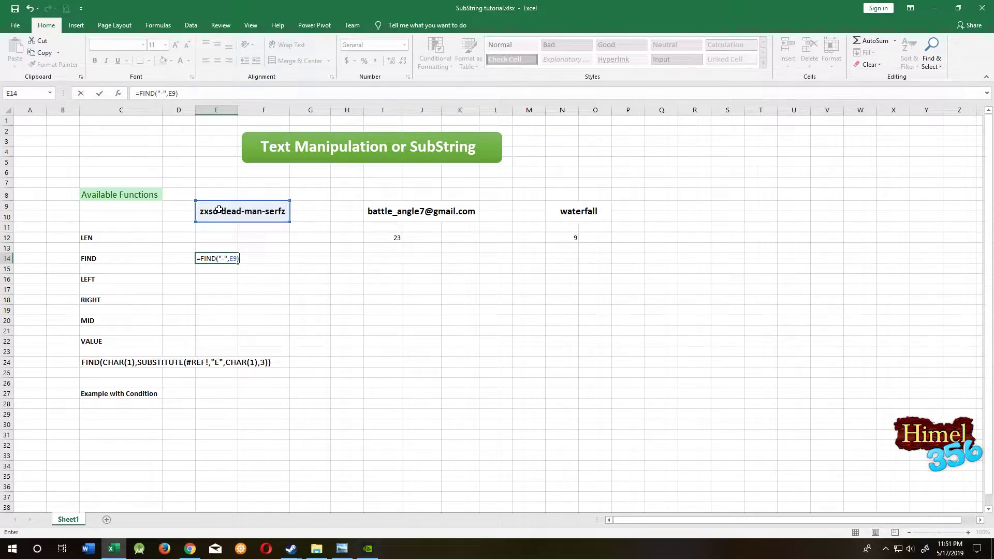
pyautogui.press('Return')
pyautogui.click(231, 260)
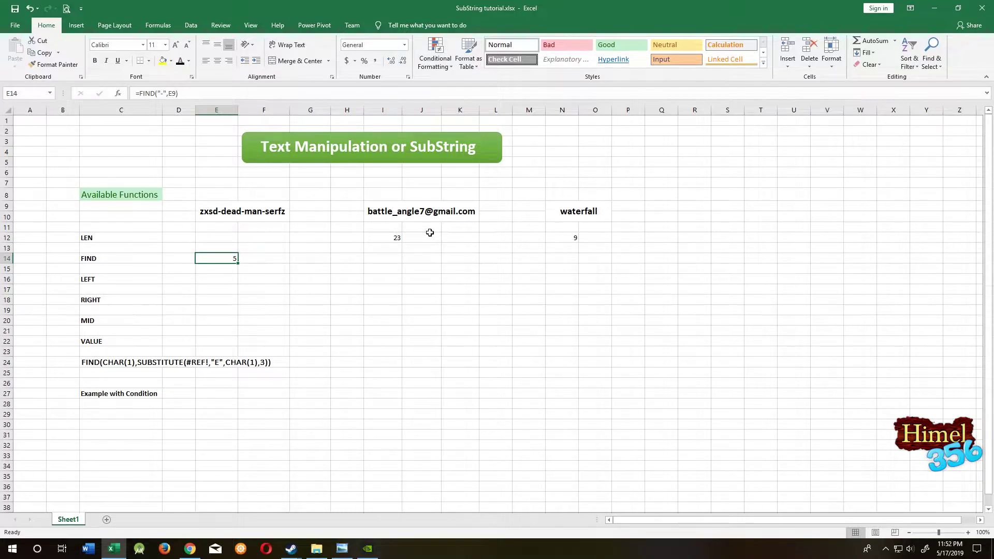
# Step: Enter =FIND("@",I9) in cell I14 to locate the @ sign in the e-mail address
pyautogui.click(387, 259)
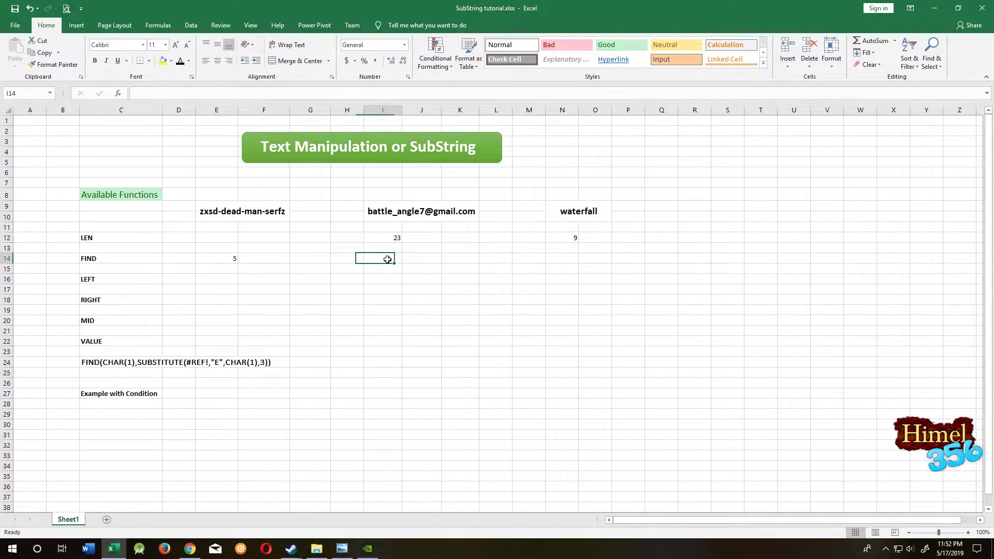
pyautogui.write('=FI')
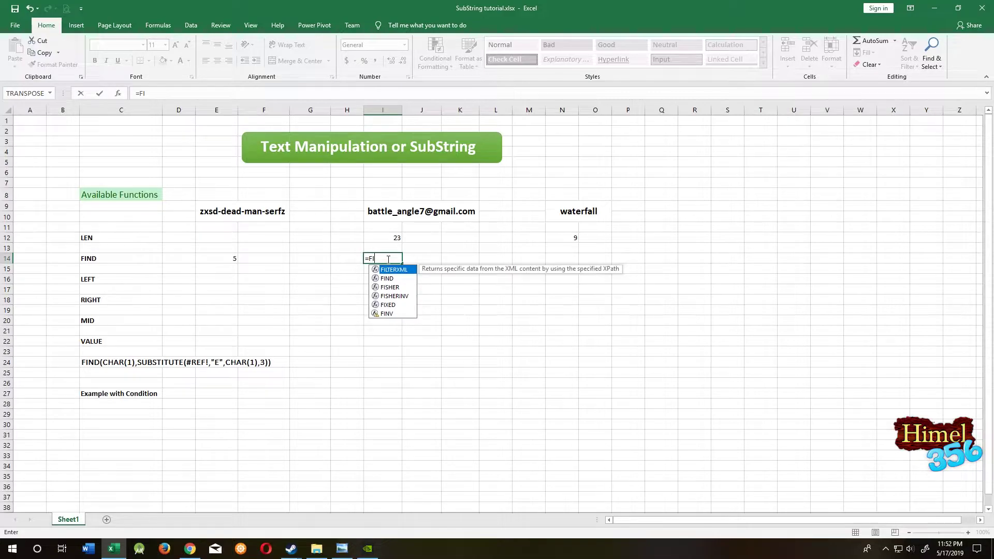
pyautogui.write('ND(')
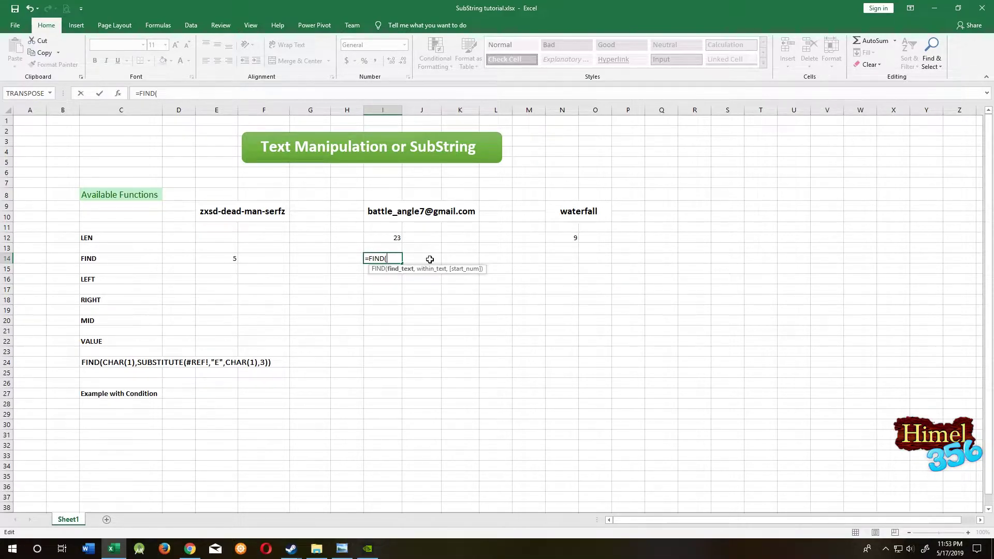
pyautogui.write('"@",')
pyautogui.click(374, 213)
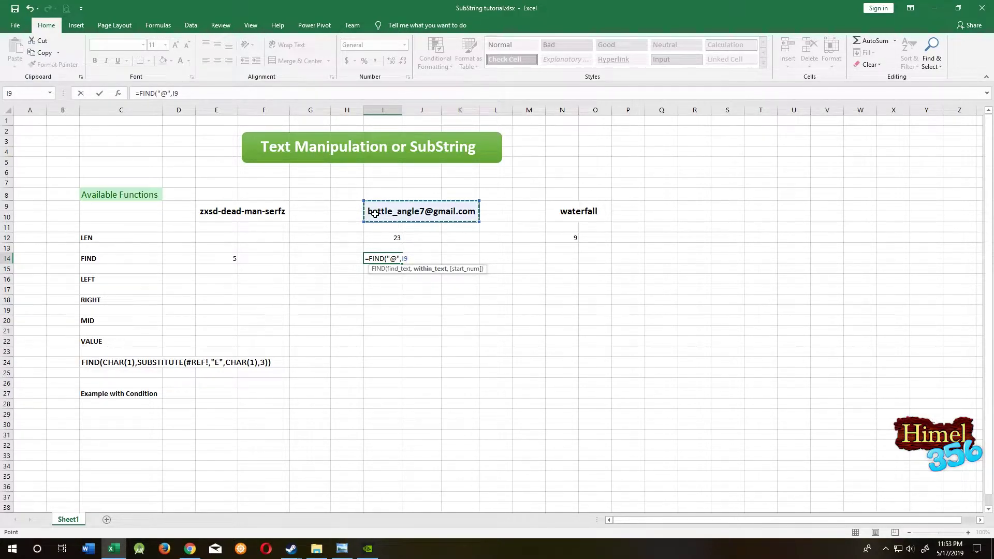
pyautogui.write(')')
pyautogui.press('Return')
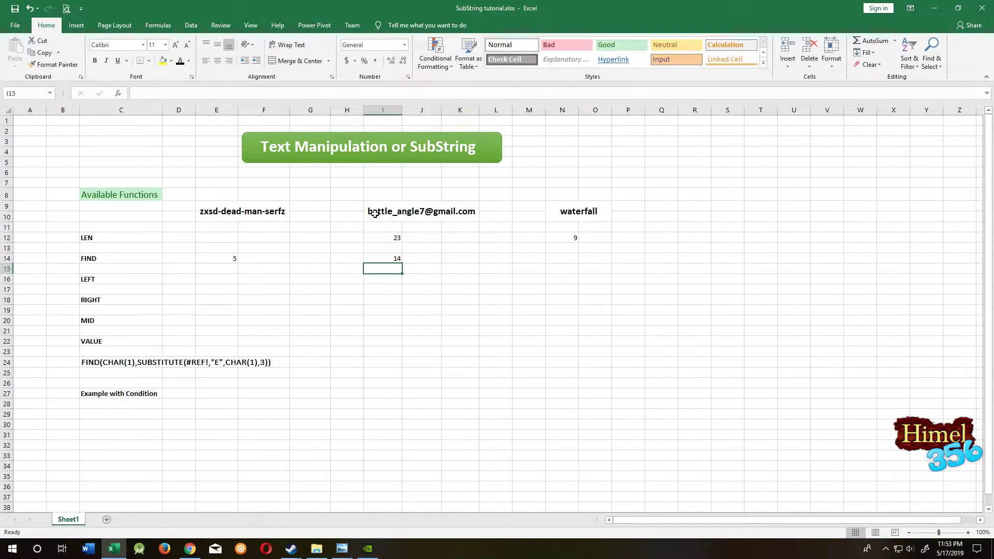
pyautogui.click(393, 259)
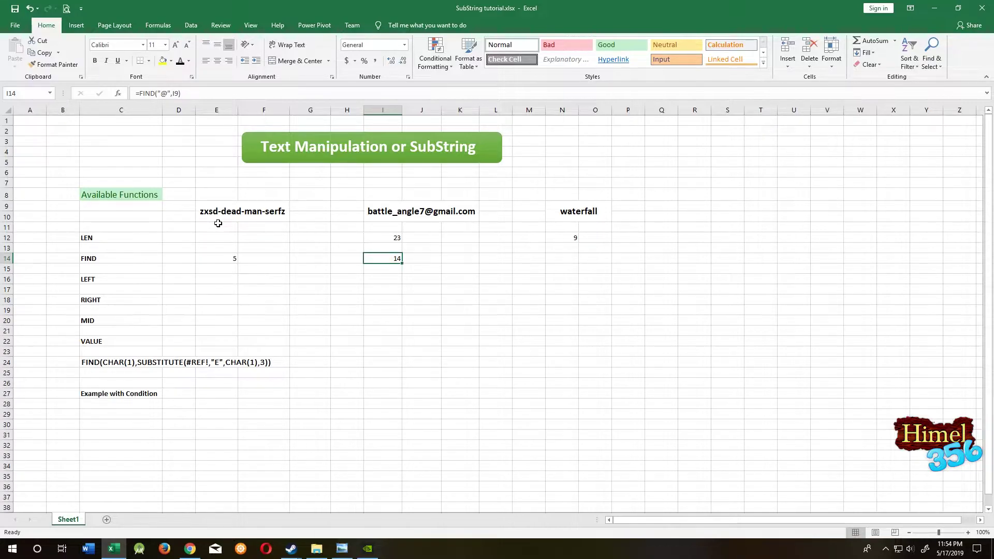
# Step: Enter =LEFT(E9,4) in cell E16 to extract the first four characters of "zxsd-dead-man-serfz"
pyautogui.click(212, 279)
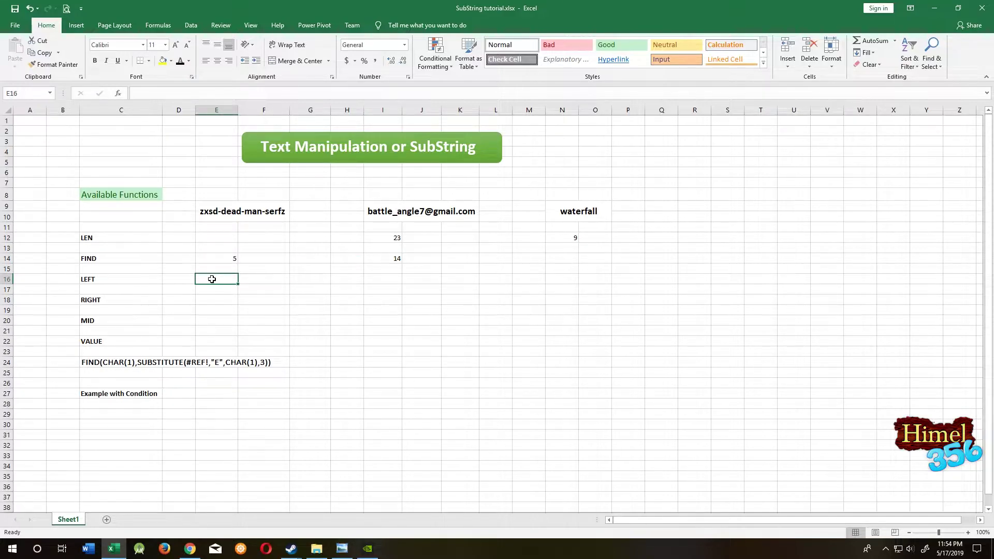
pyautogui.write('=LEFT')
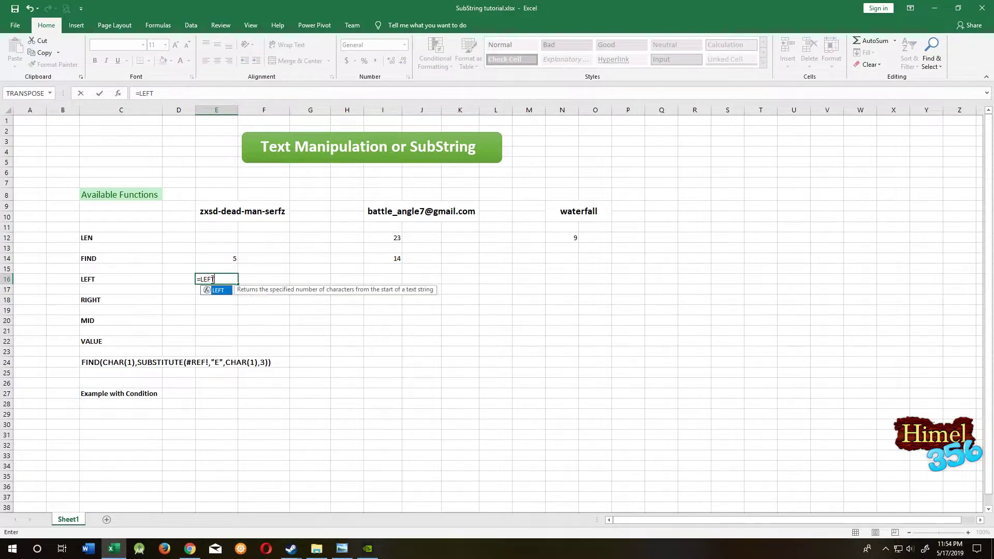
pyautogui.write('(')
pyautogui.click(211, 213)
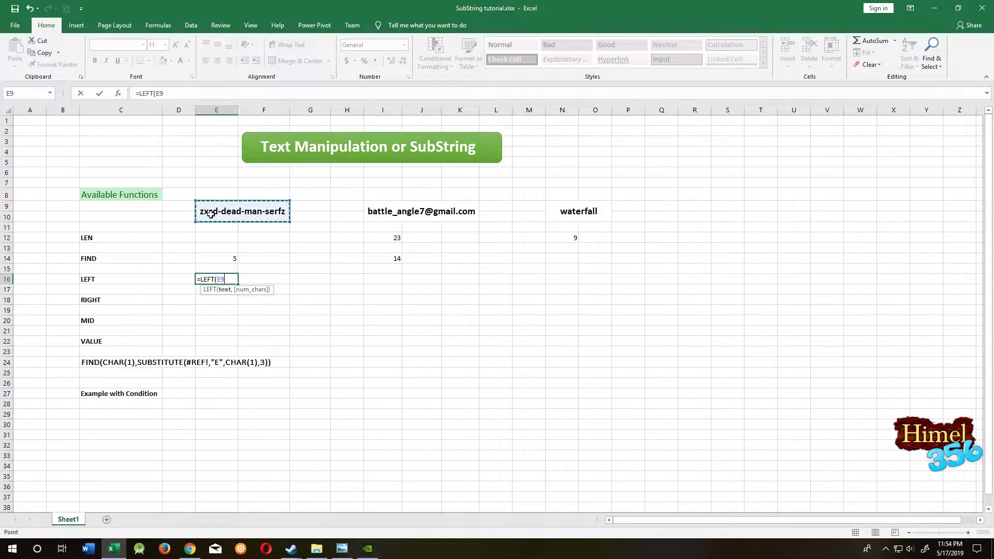
pyautogui.write(',4')
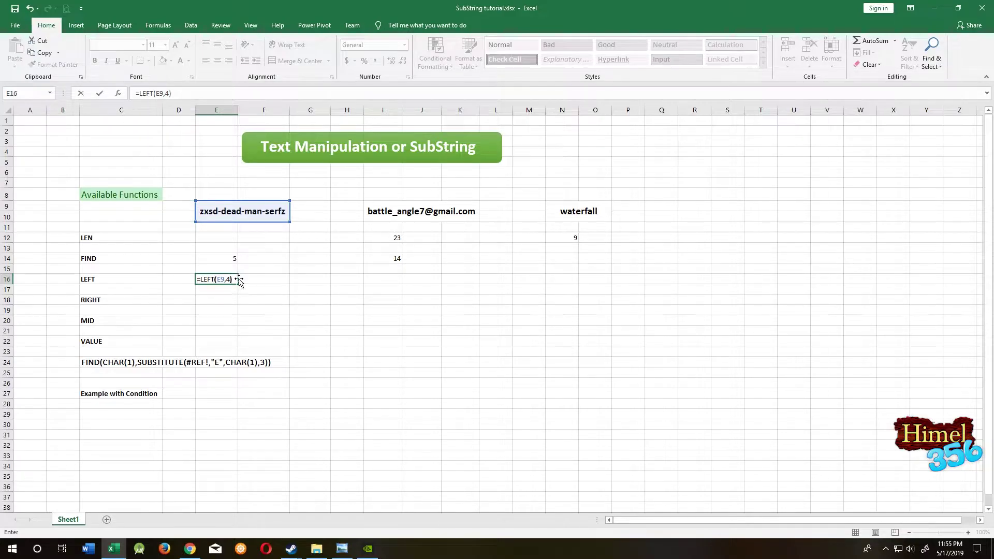
pyautogui.press('Return')
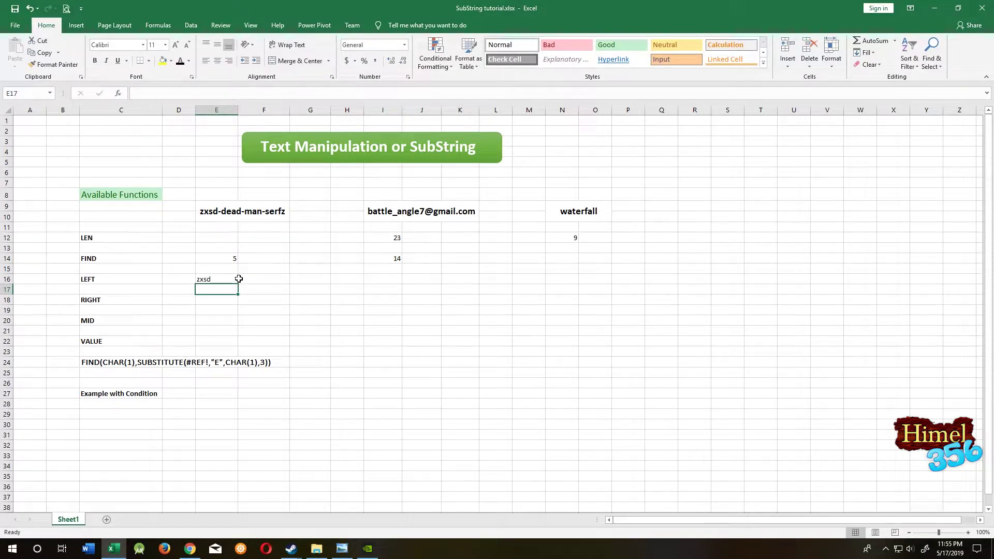
pyautogui.click(199, 278)
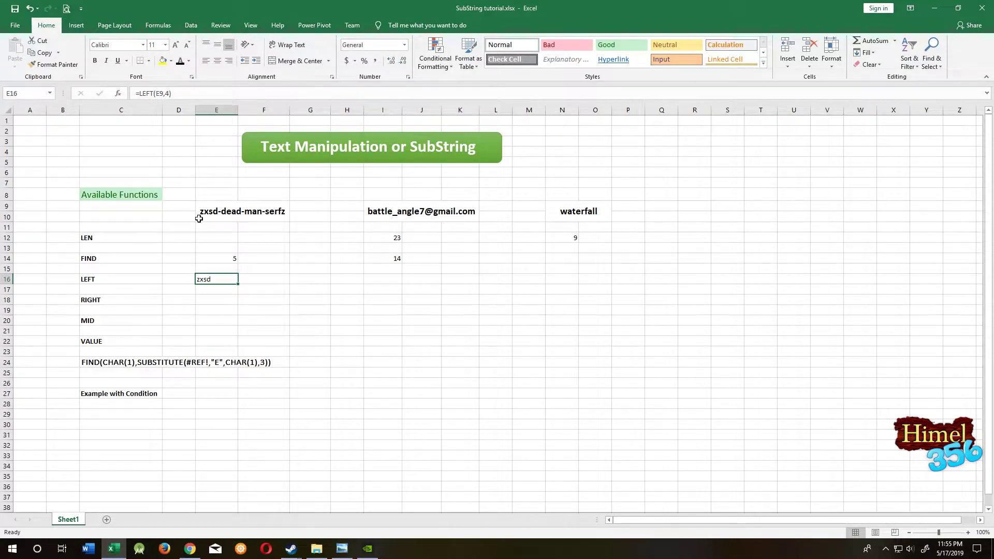
# Step: Set the number of characters in the LEFT formula in cell E16 to 5
pyautogui.doubleClick(220, 279)
pyautogui.doubleClick(228, 280)
pyautogui.write('5')
pyautogui.hotkey('ctrl', 'Return')
# Step: Enter =RIGHT(E9,4) in cell E18 to extract the last four characters of "zxsd-dead-man-serfz"
pyautogui.click(226, 299)
pyautogui.write('=RIGHT')
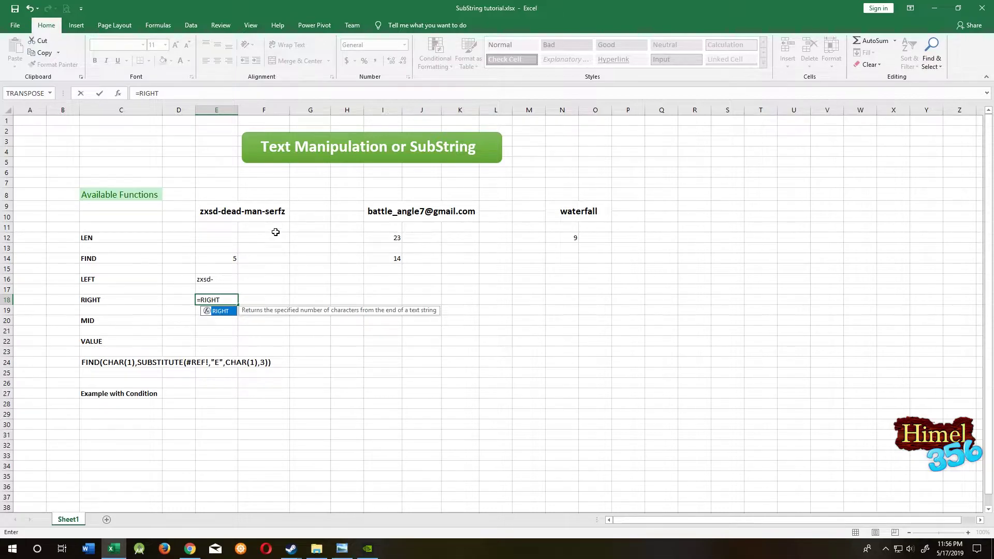
pyautogui.write('(')
pyautogui.click(221, 210)
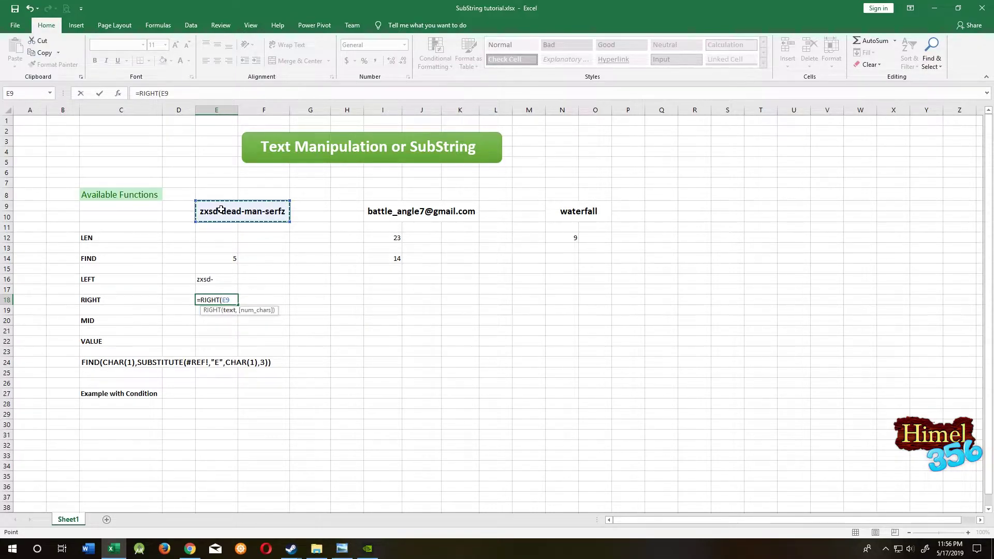
pyautogui.write(',')
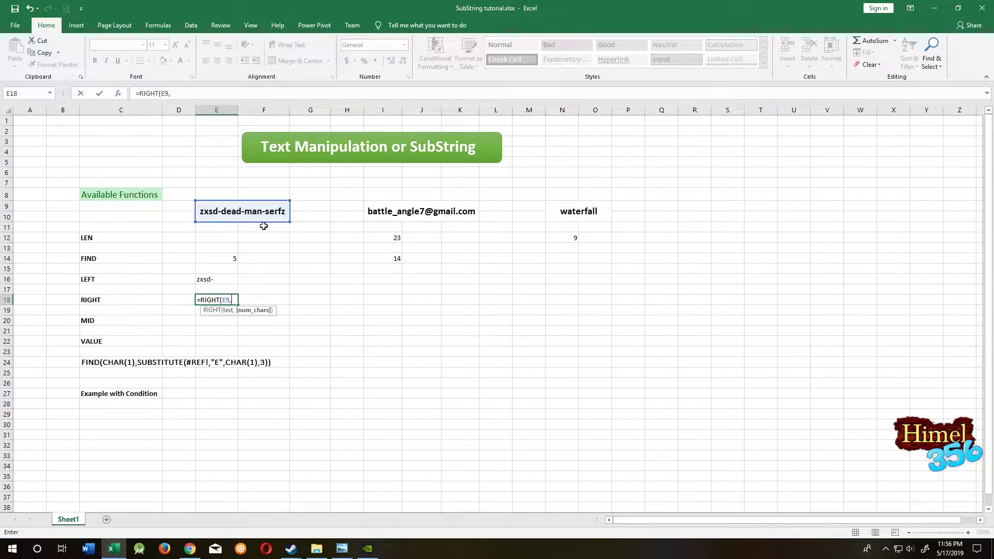
pyautogui.write('4)')
pyautogui.press('Return')
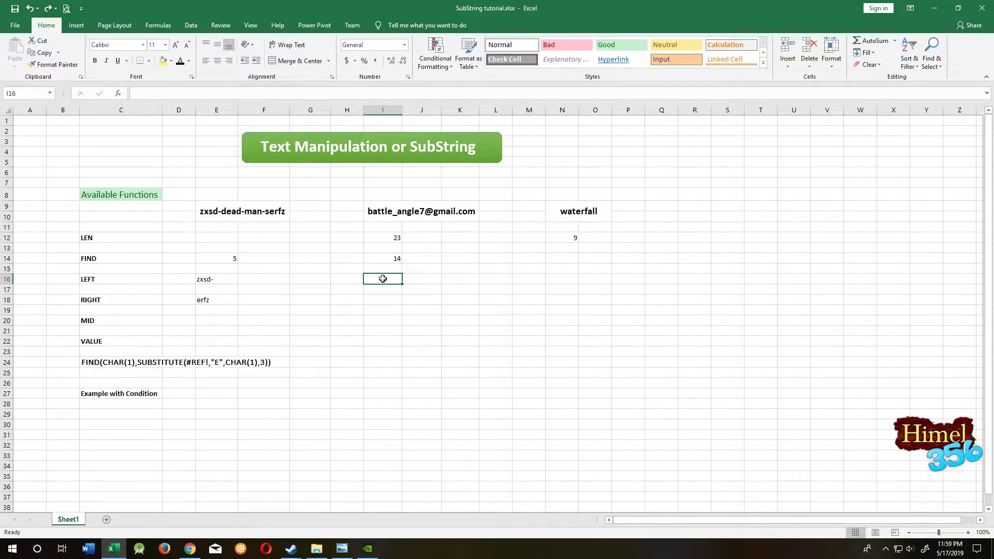
# Step: Enter =LEFT(I9,FIND("@",I9)-1) in cell I16 to extract the text before the @ sign, and widen column I to fit it
pyautogui.write('=LEFT(')
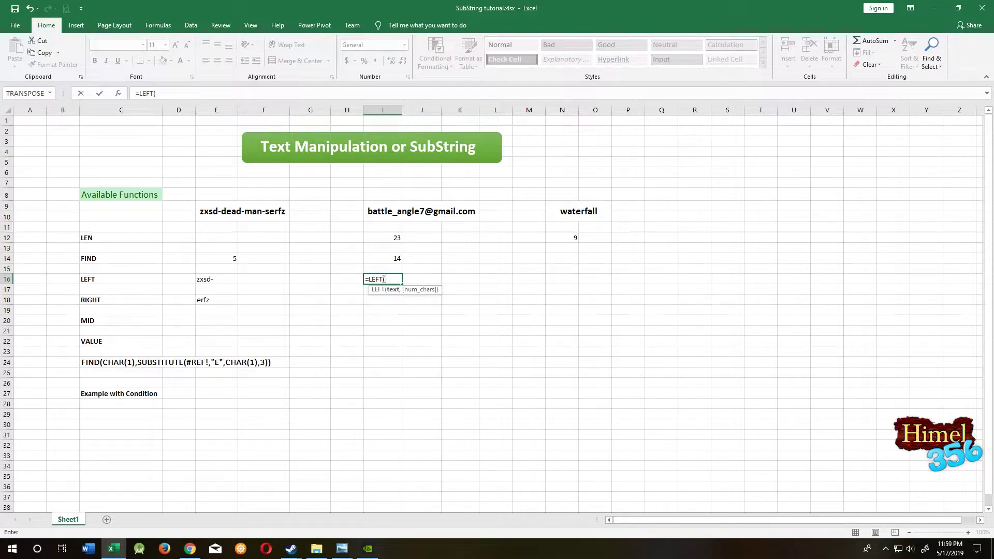
pyautogui.click(386, 213)
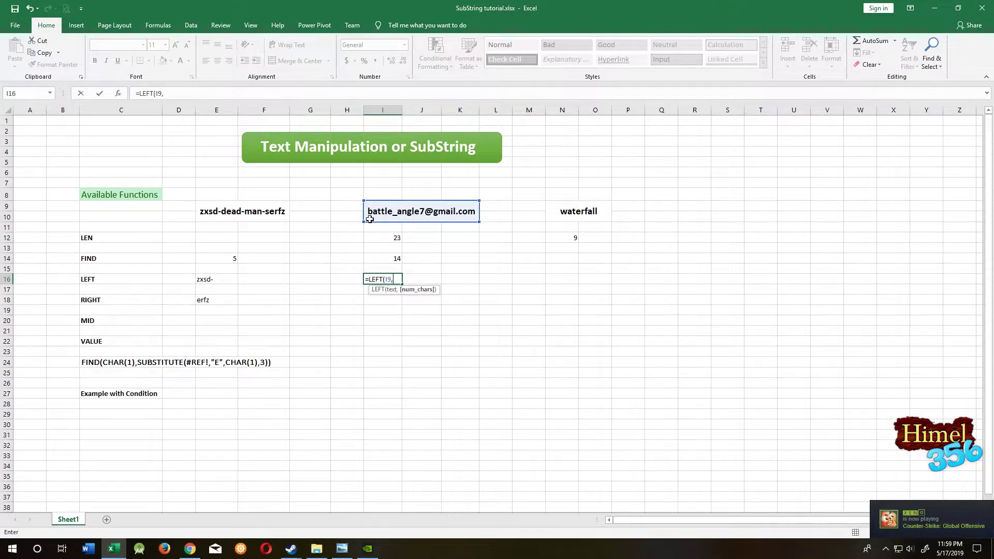
pyautogui.write(',')
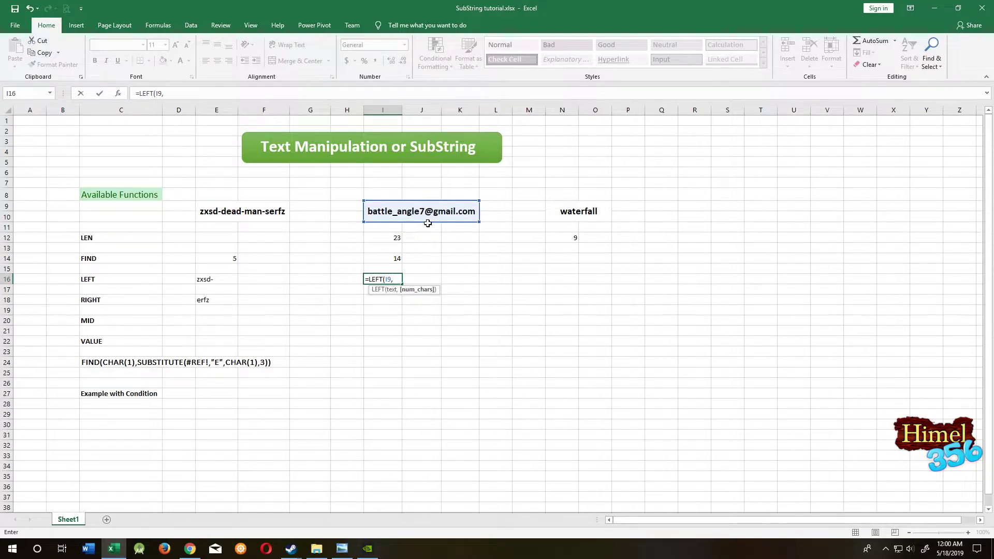
pyautogui.write('FIND')
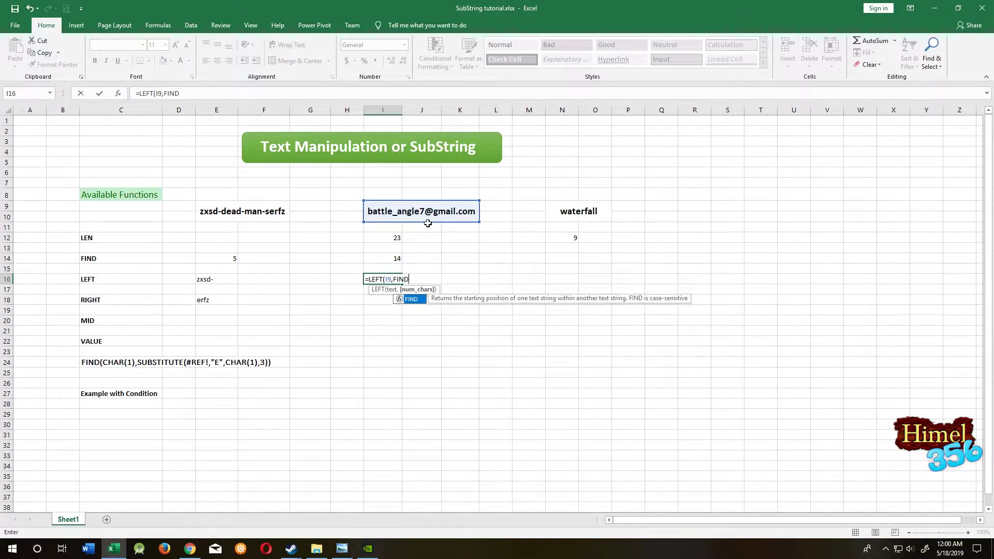
pyautogui.write('("2')
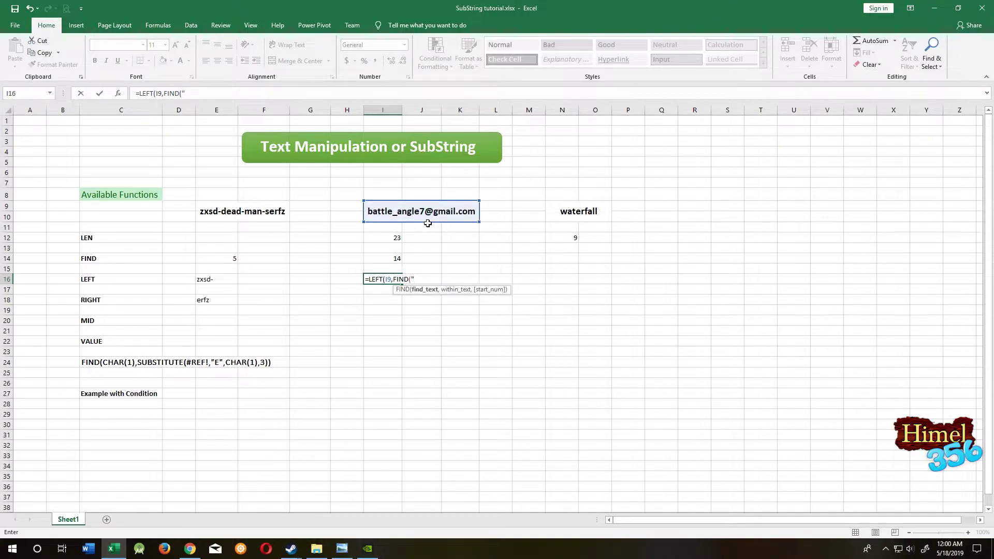
pyautogui.write('@",')
pyautogui.click(387, 215)
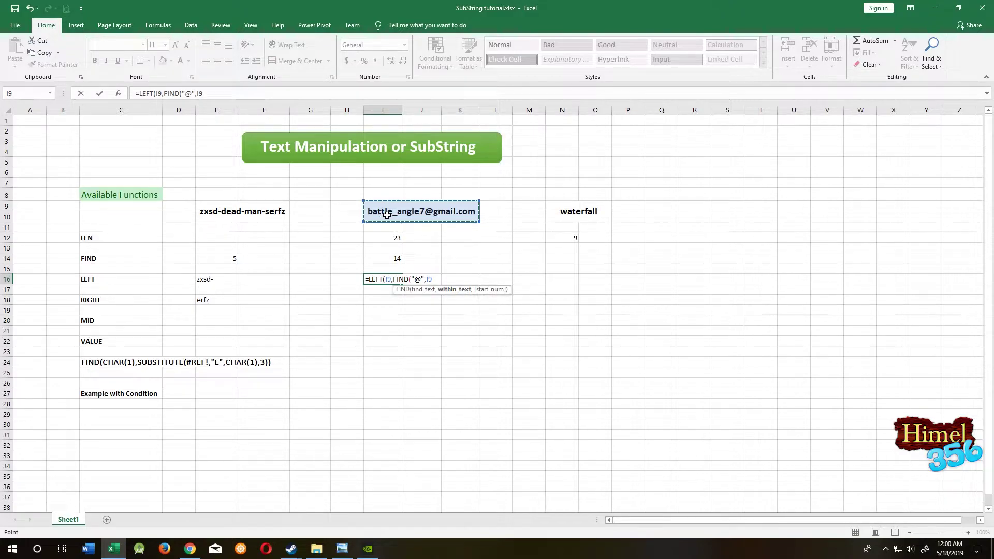
pyautogui.write(')')
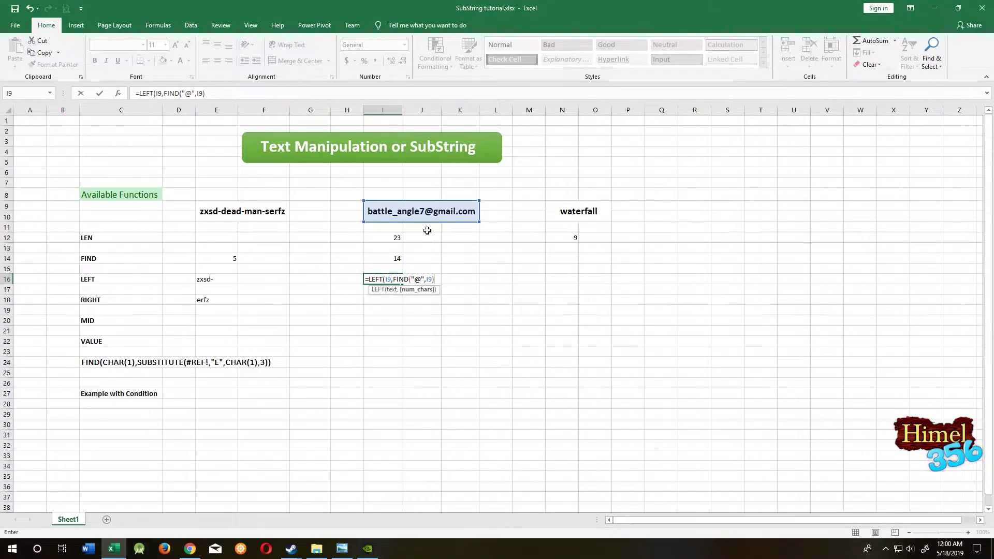
pyautogui.write('-1')
pyautogui.write(')')
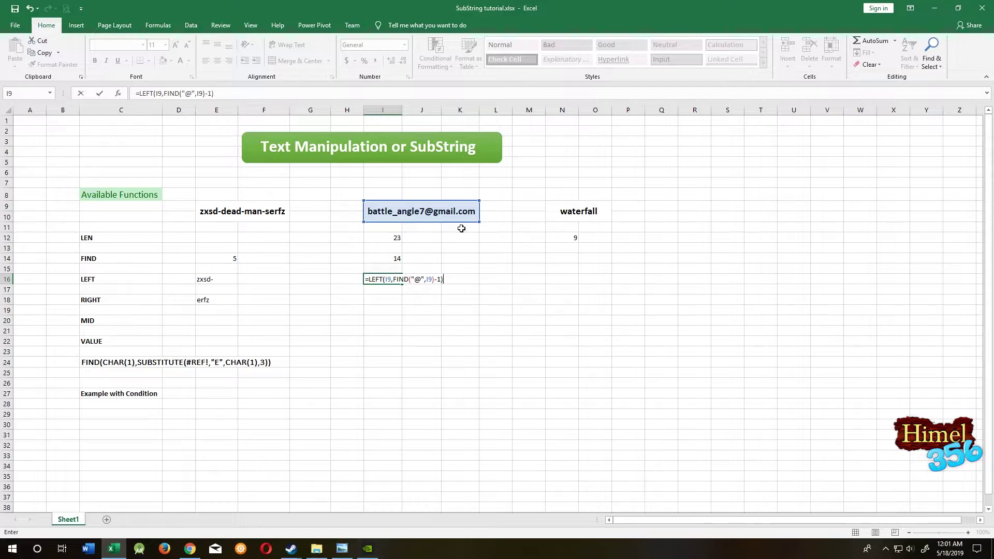
pyautogui.press('Return')
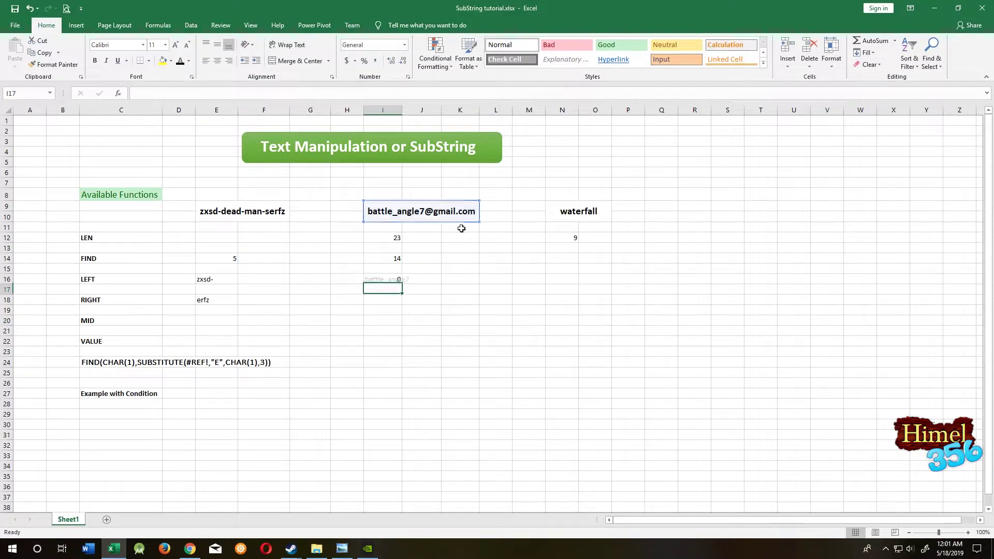
pyautogui.click(387, 282)
pyautogui.moveTo(403, 112); pyautogui.dragTo(412, 111)
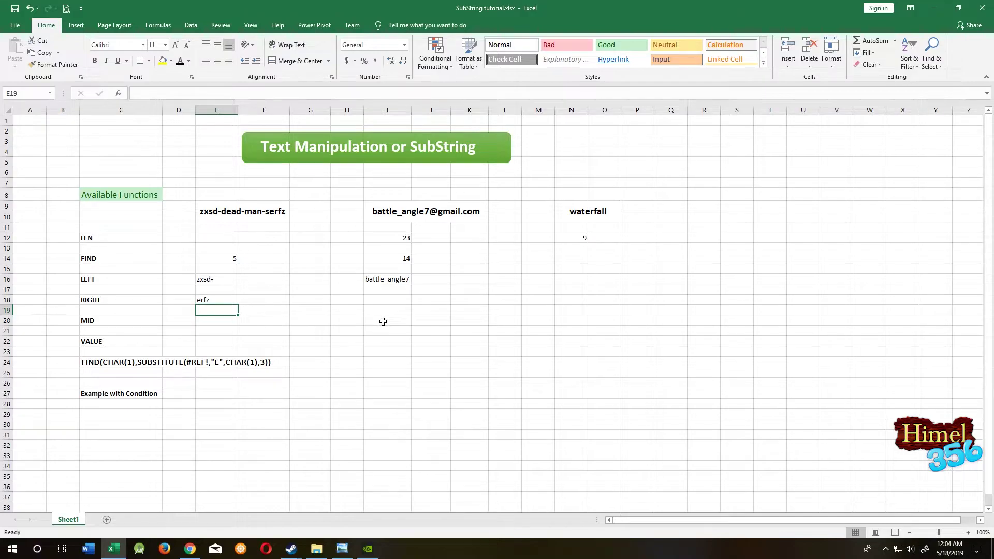
# Step: Enter =MID(I9,2,3) in cell I20 to extract three characters of the e-mail address from the second position
pyautogui.click(385, 321)
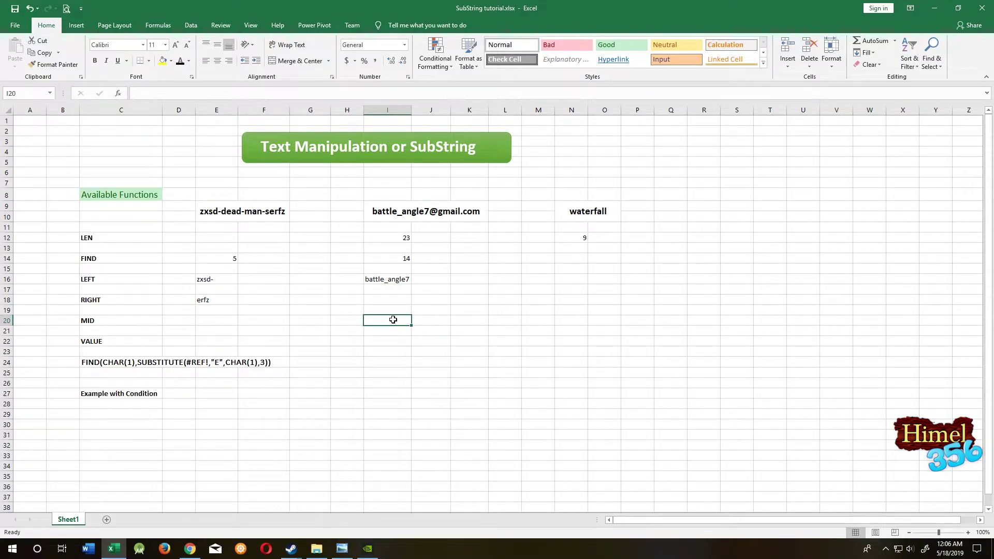
pyautogui.write('=MID(')
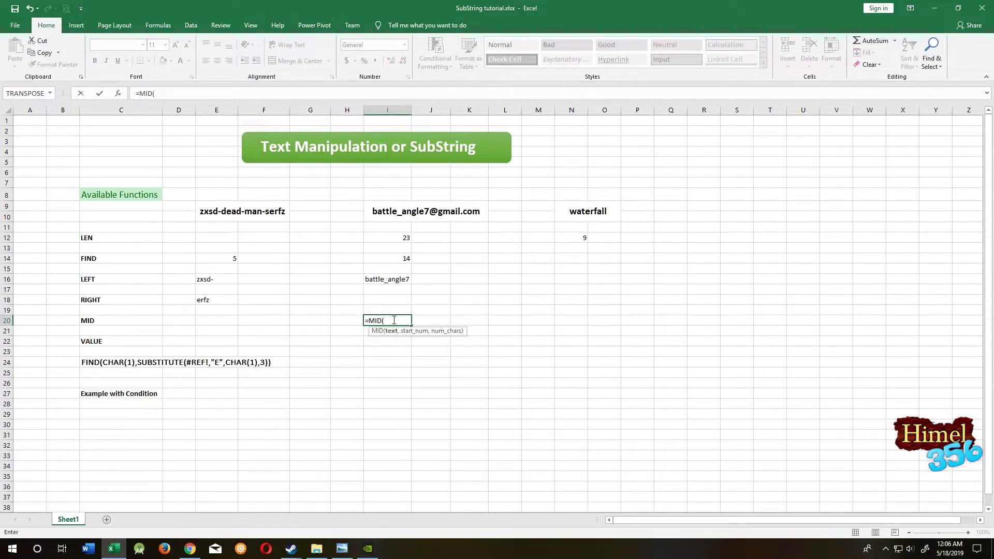
pyautogui.click(381, 212)
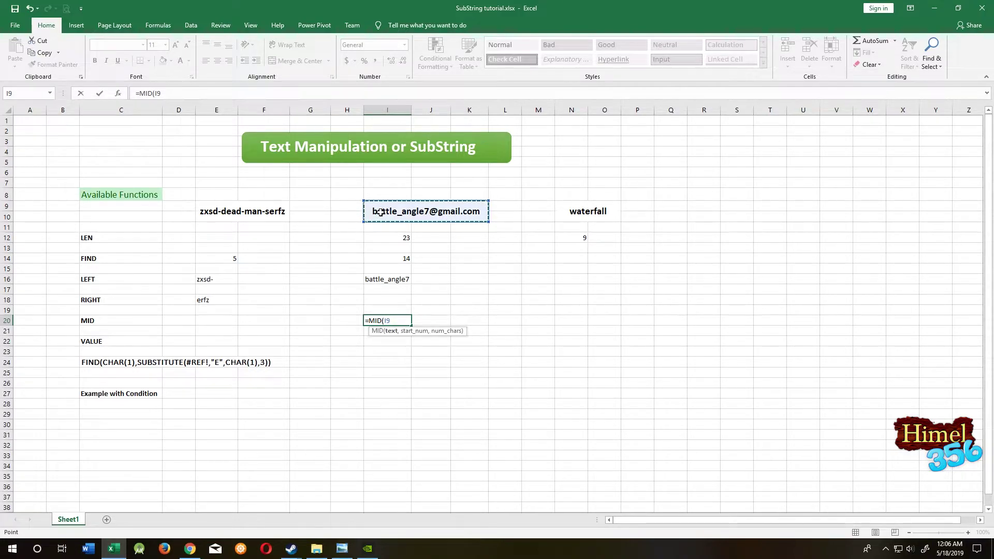
pyautogui.write(',')
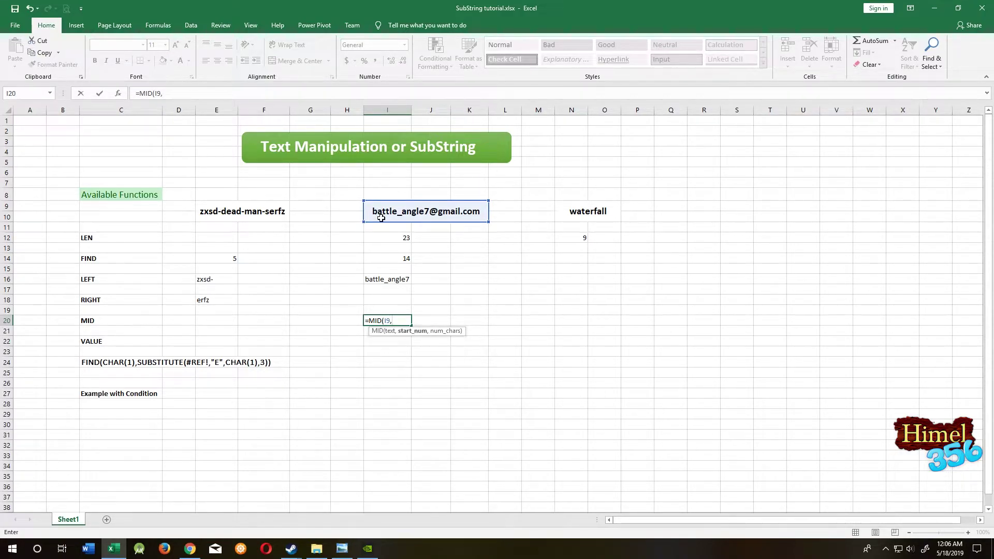
pyautogui.write('2,3)')
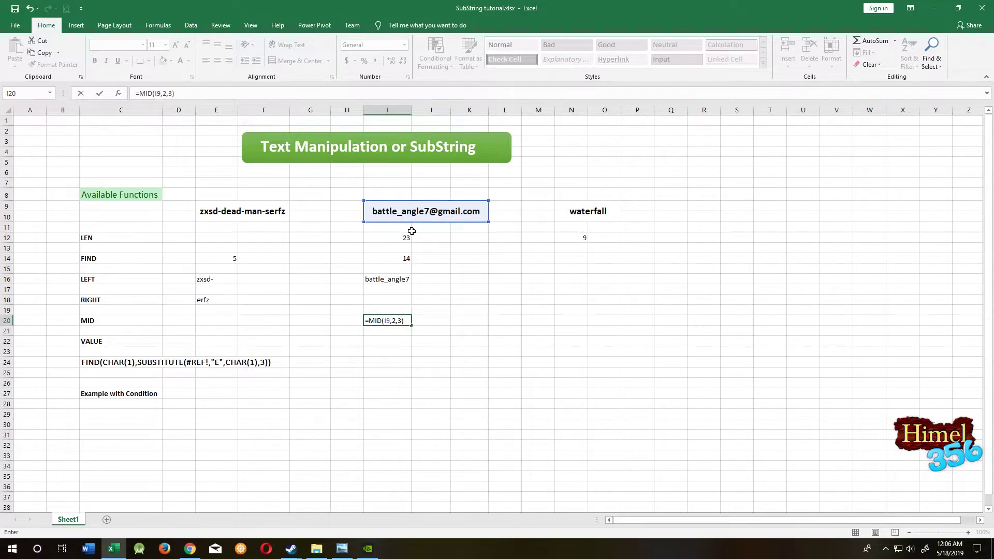
pyautogui.press('Return')
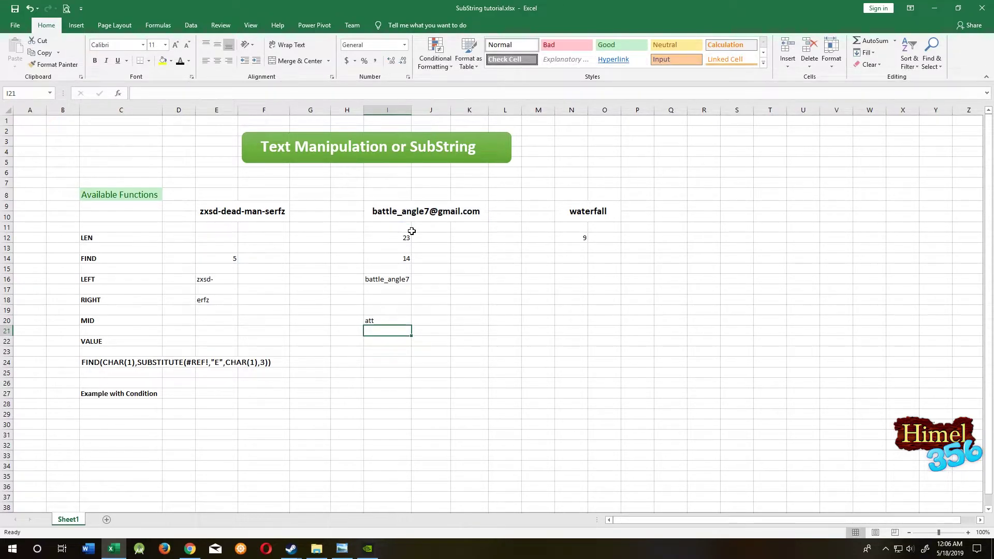
pyautogui.click(383, 321)
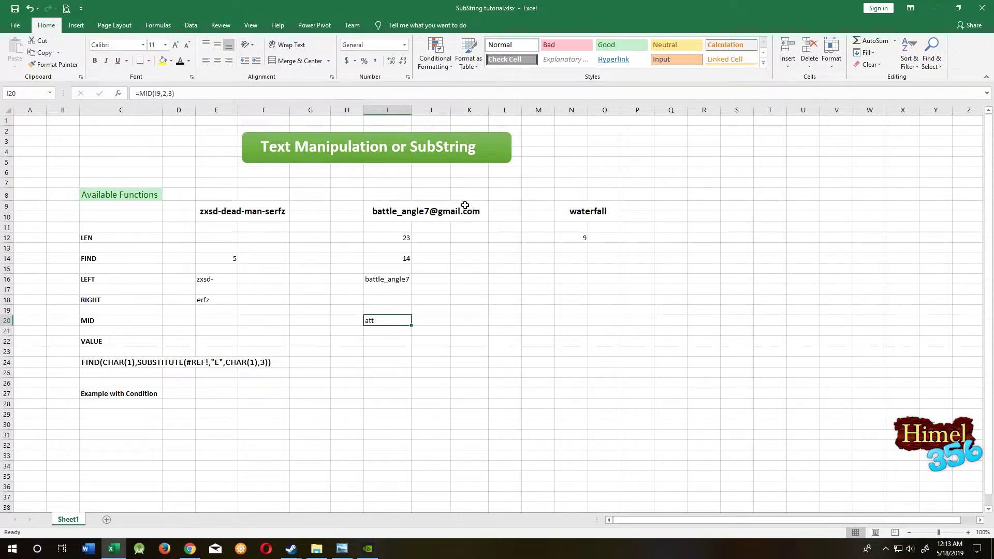
pyautogui.press('Down')
pyautogui.press('Down')
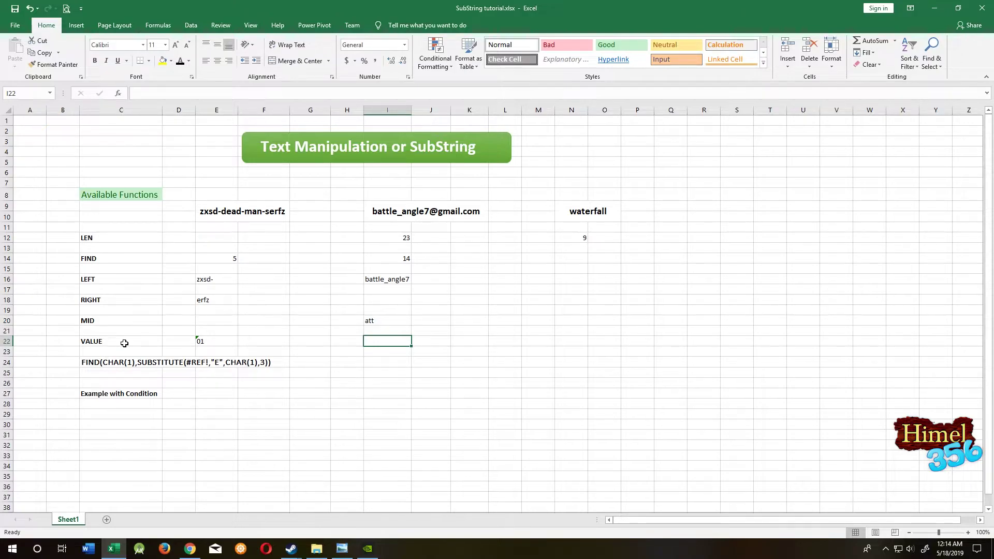
# Step: Change the sample text in cell E22 of the VALUE row to 001
pyautogui.doubleClick(202, 342)
pyautogui.write('0')
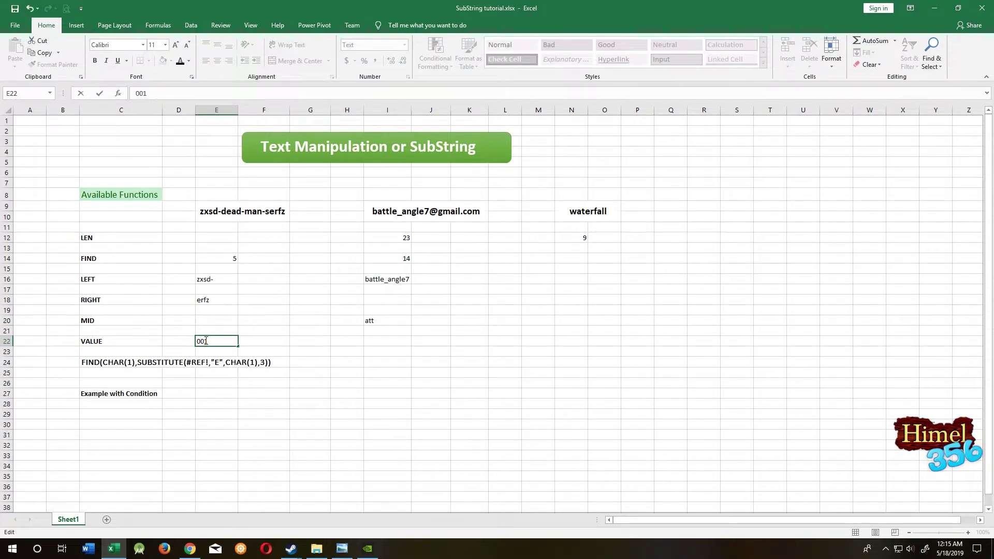
pyautogui.press('Return')
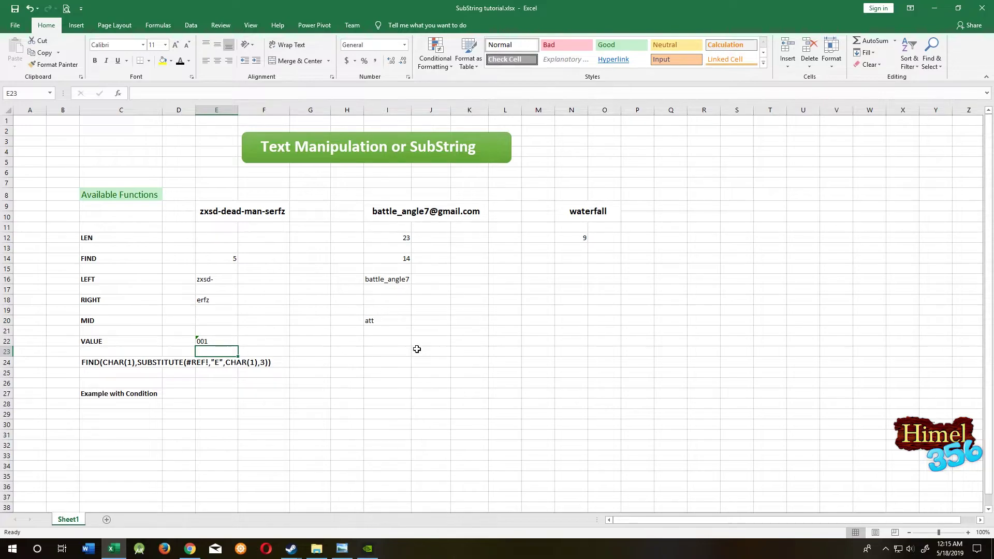
# Step: Enter =VALUE(E22) in cell I22 to convert the text 001 to a number, and compare both cells
pyautogui.click(387, 343)
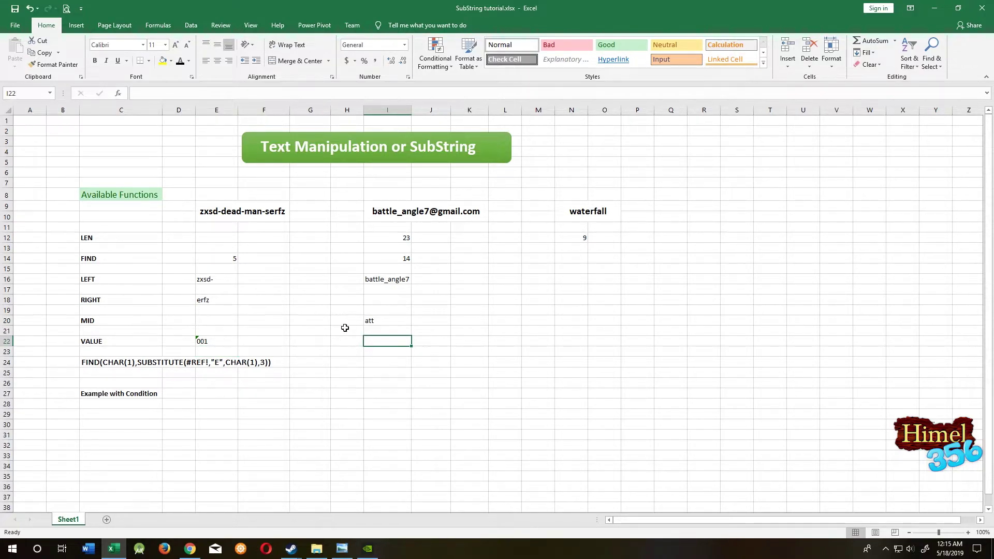
pyautogui.write('=')
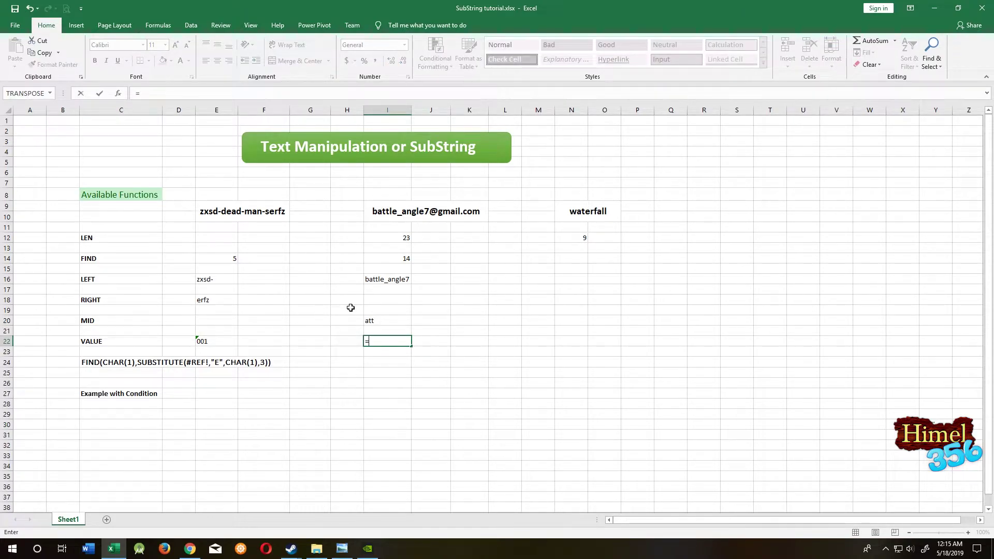
pyautogui.write('VALUE(')
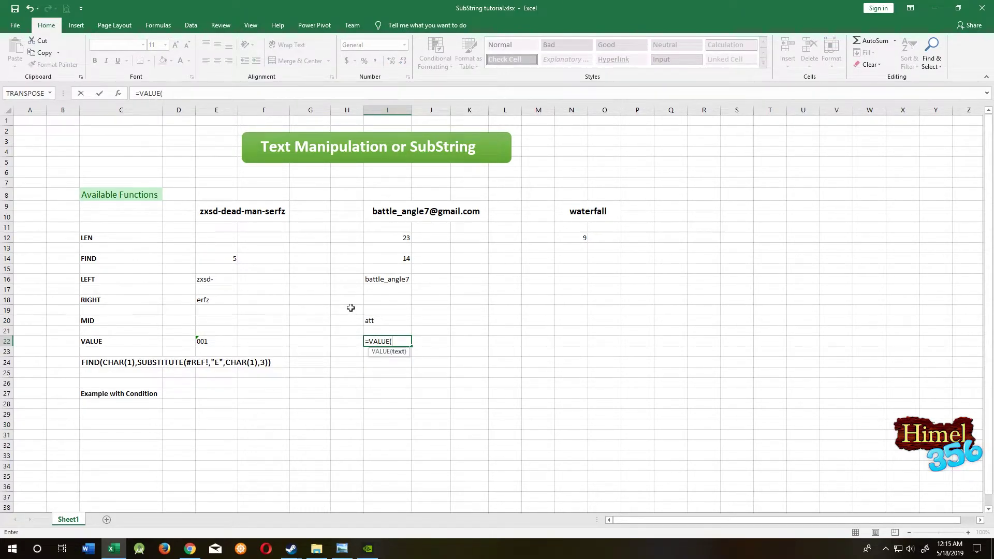
pyautogui.click(223, 340)
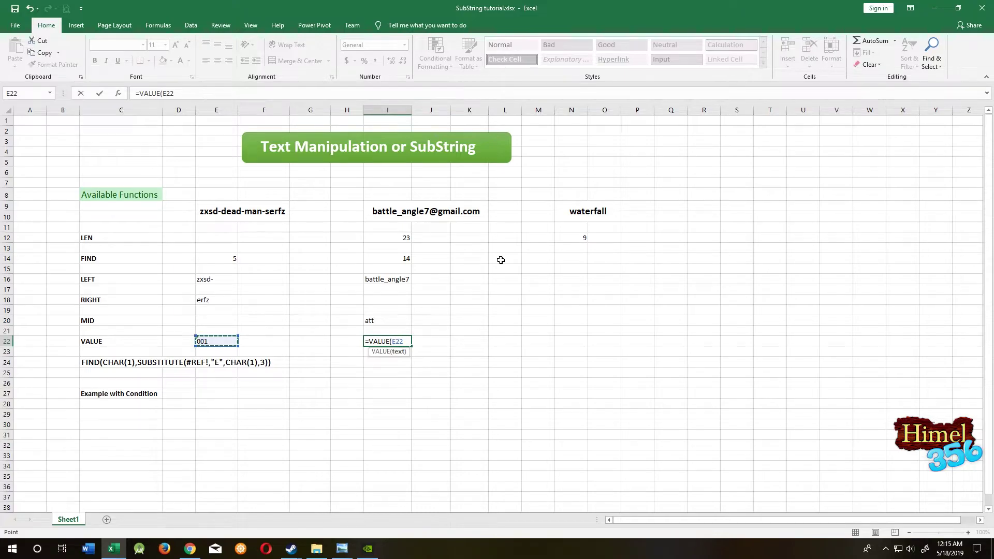
pyautogui.write(')')
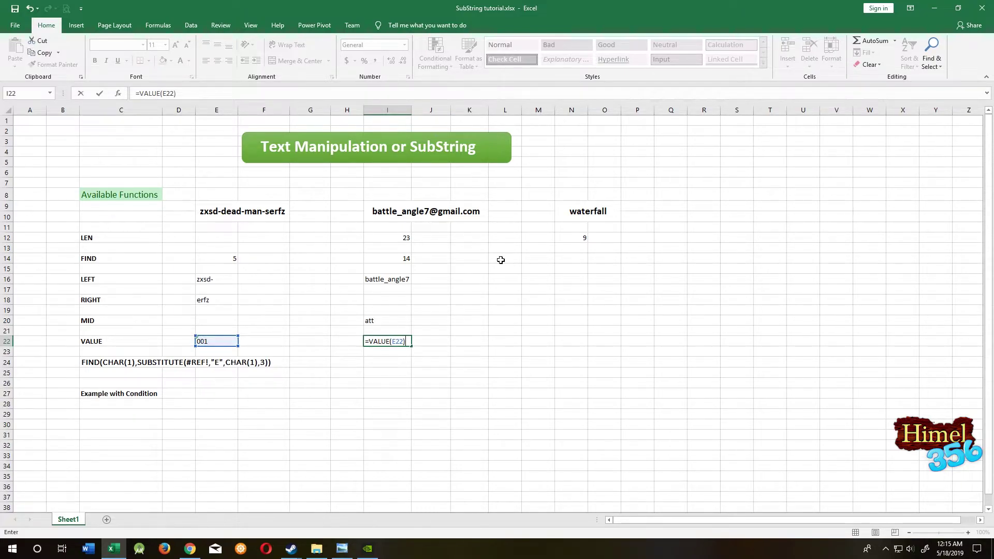
pyautogui.press('Return')
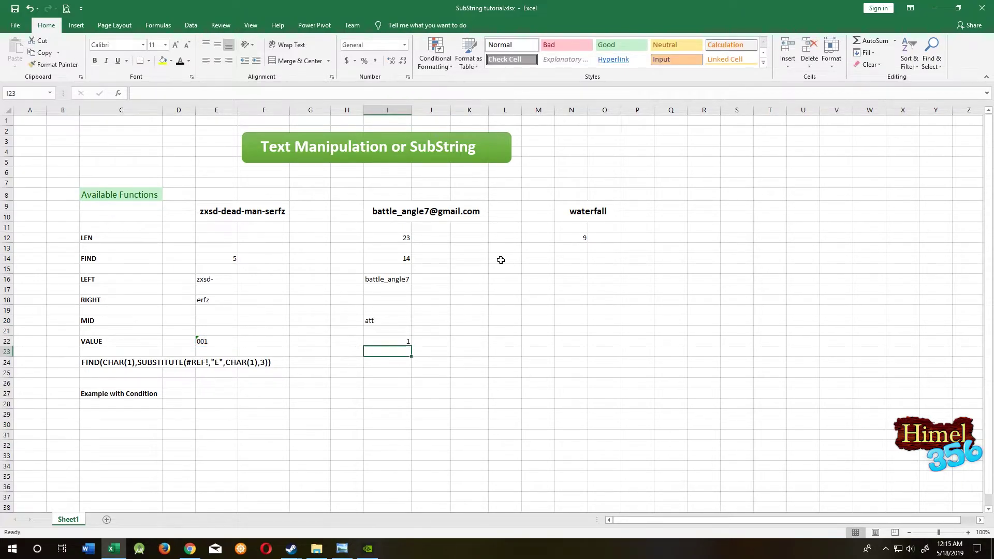
pyautogui.click(401, 341)
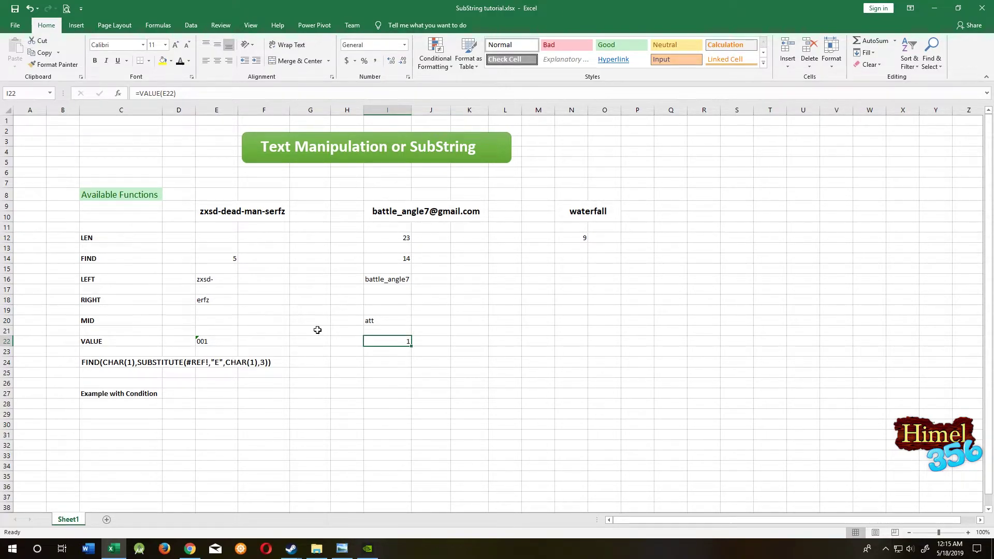
pyautogui.click(220, 341)
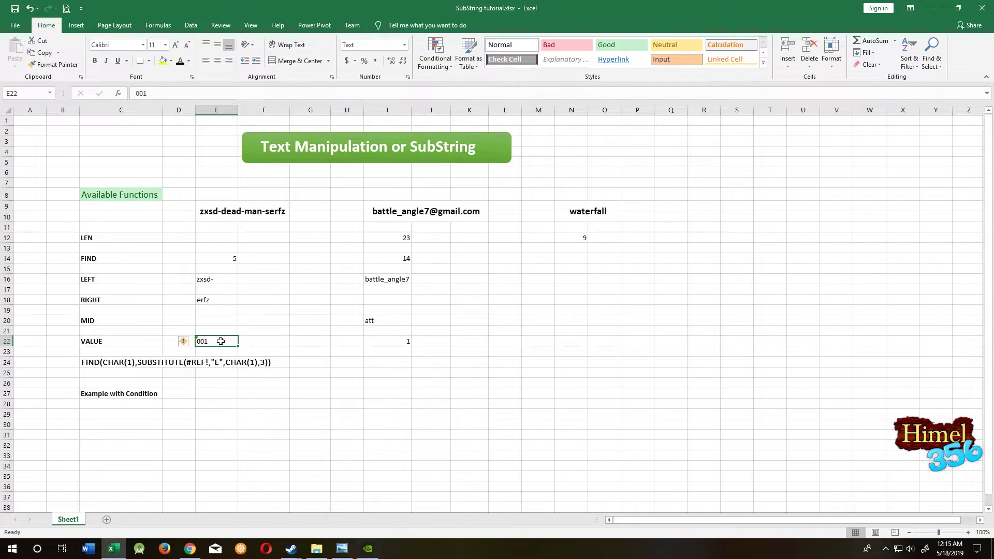
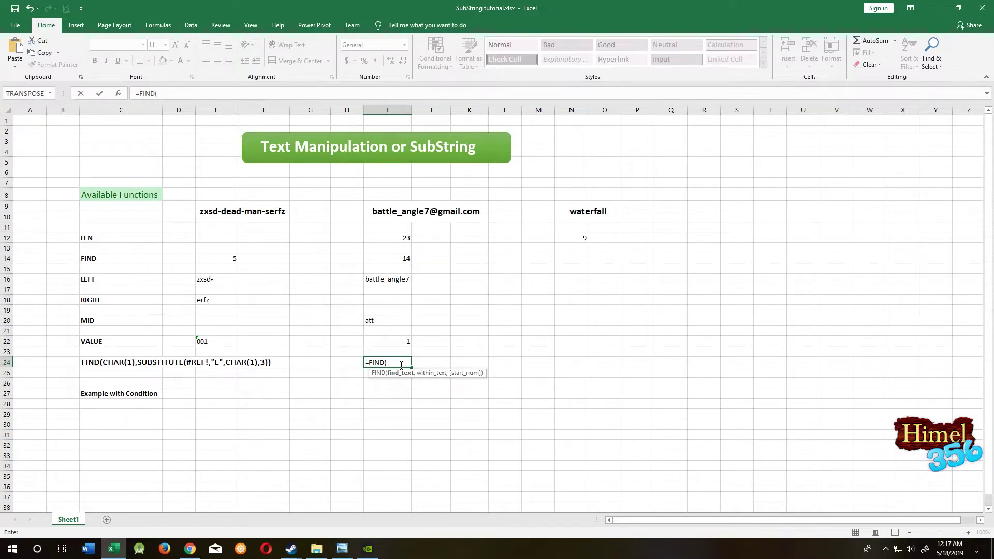
# Step: Complete the formula =FIND(CHAR(1),SUBSTITUTE(E9,"-",CHAR(1),3)) in cell I24 to locate the third hyphen in E9
pyautogui.write('CHAR')
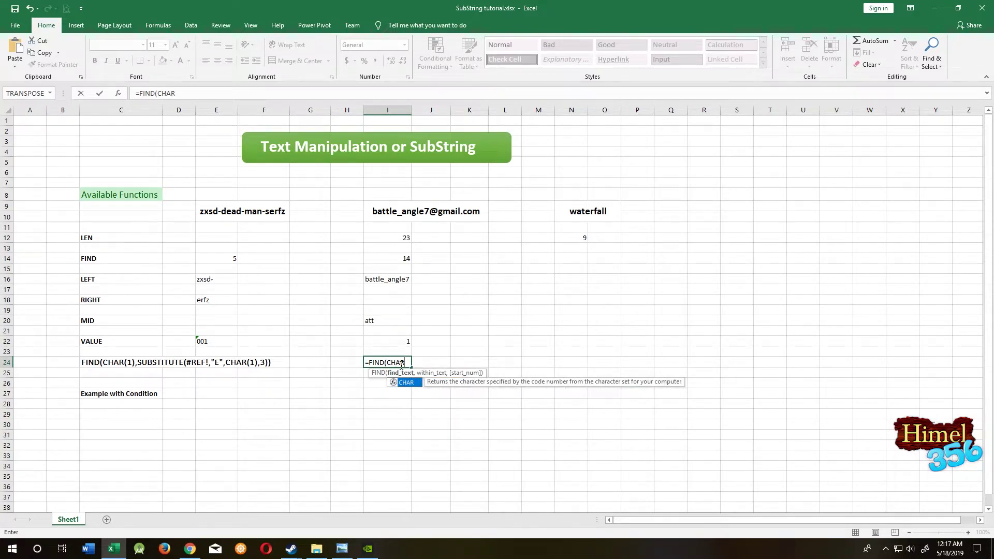
pyautogui.write('(1')
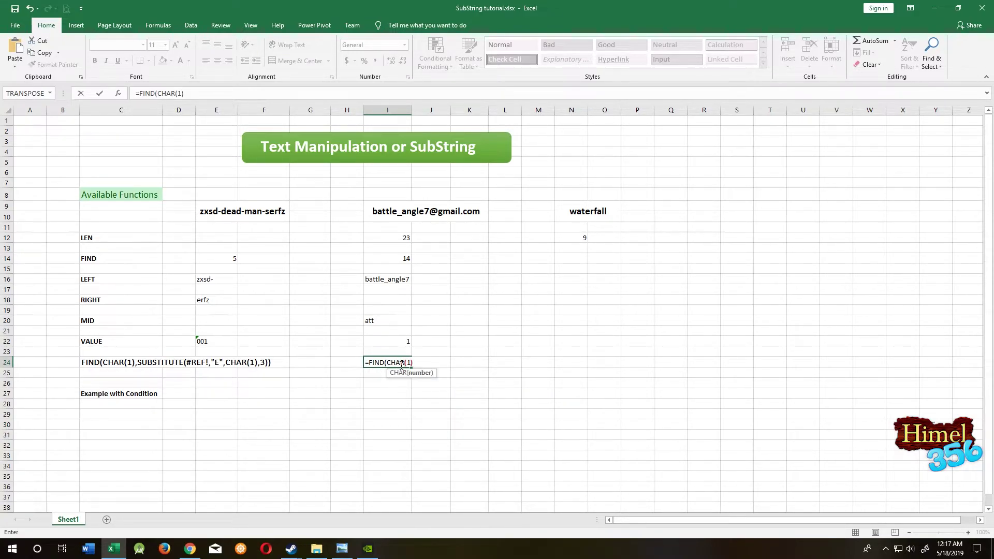
pyautogui.write('),SUB')
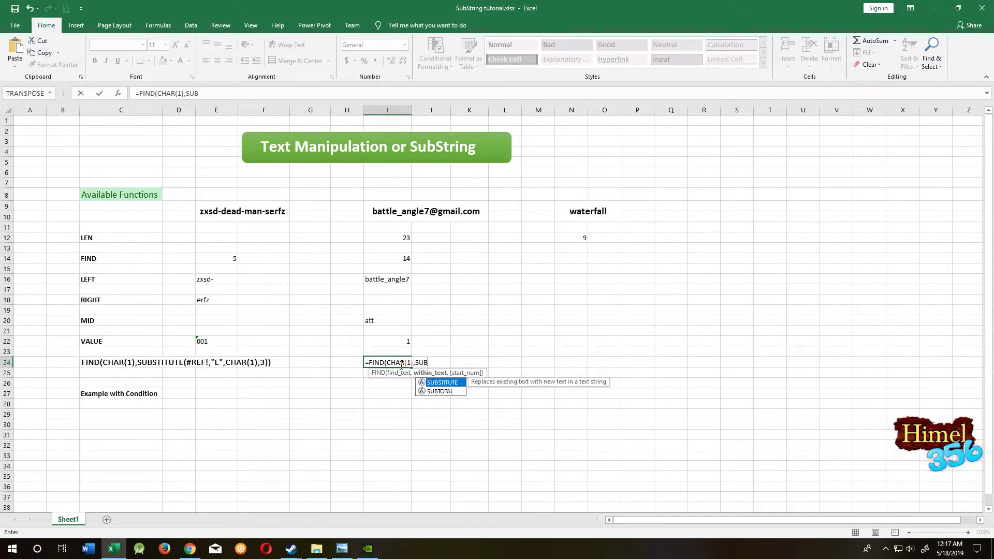
pyautogui.press('Tab')
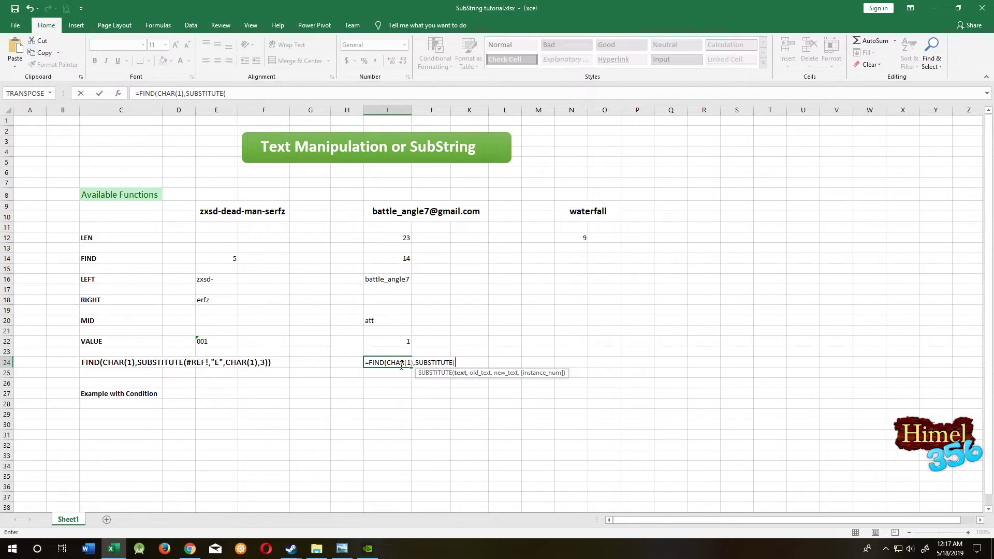
pyautogui.click(215, 211)
pyautogui.write(',')
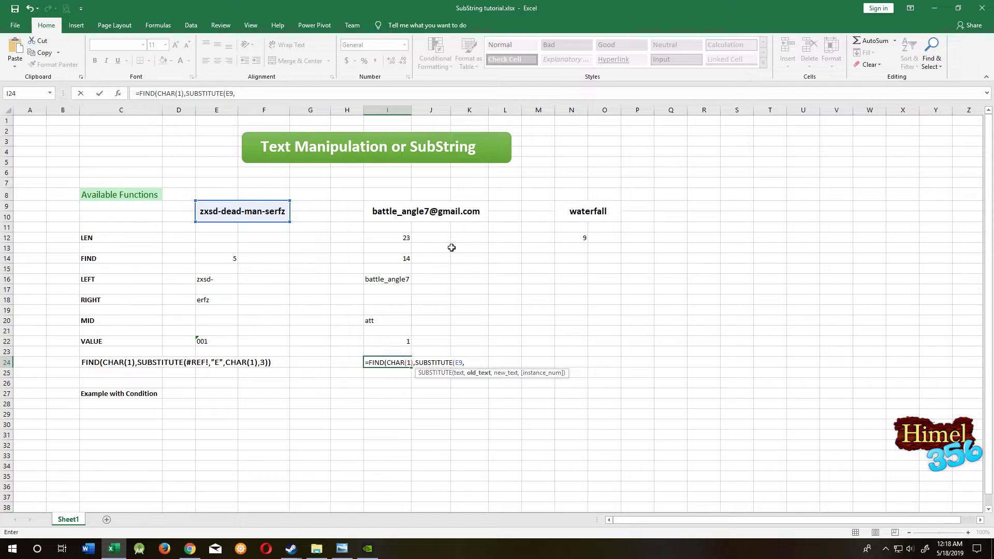
pyautogui.write('"-')
pyautogui.write('",CHAR')
pyautogui.write('(1')
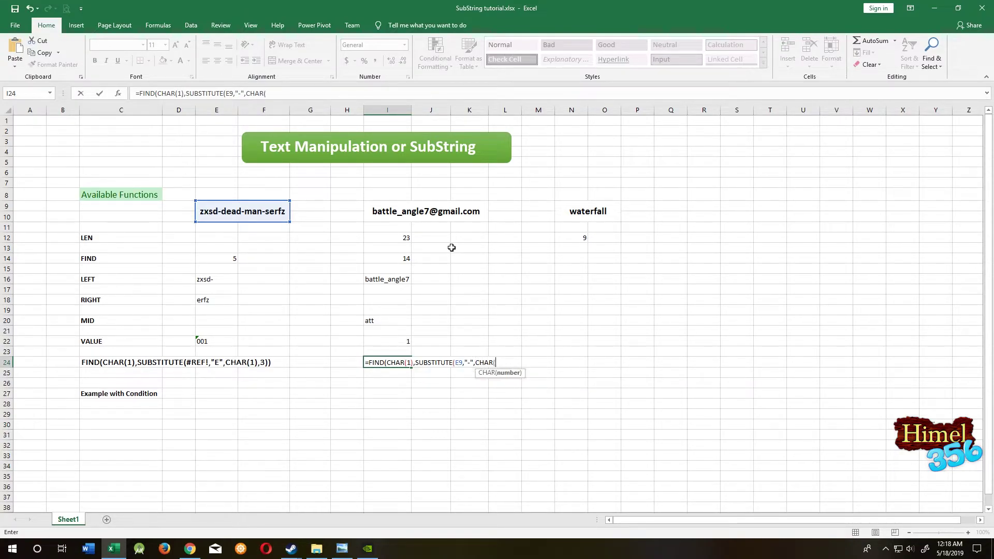
pyautogui.write('),')
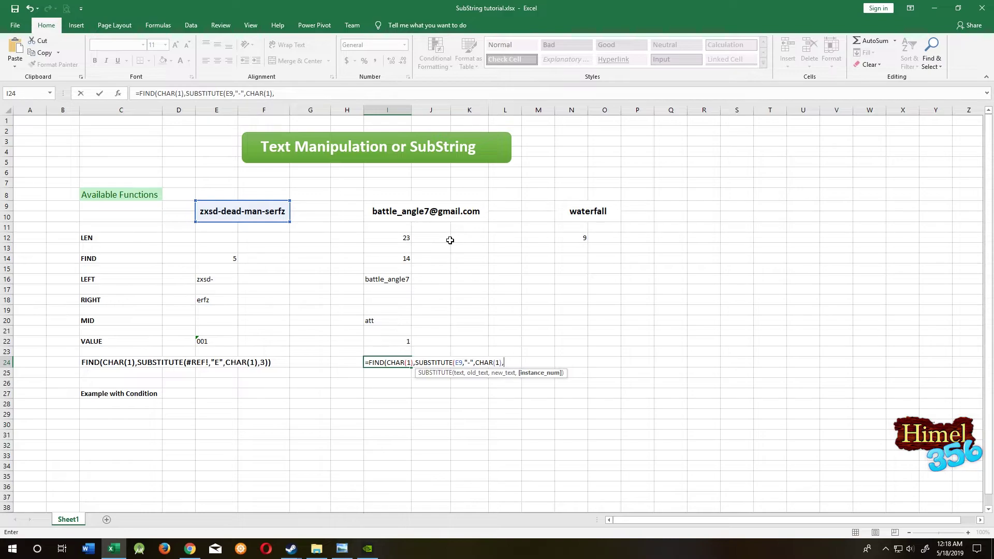
pyautogui.write('3)')
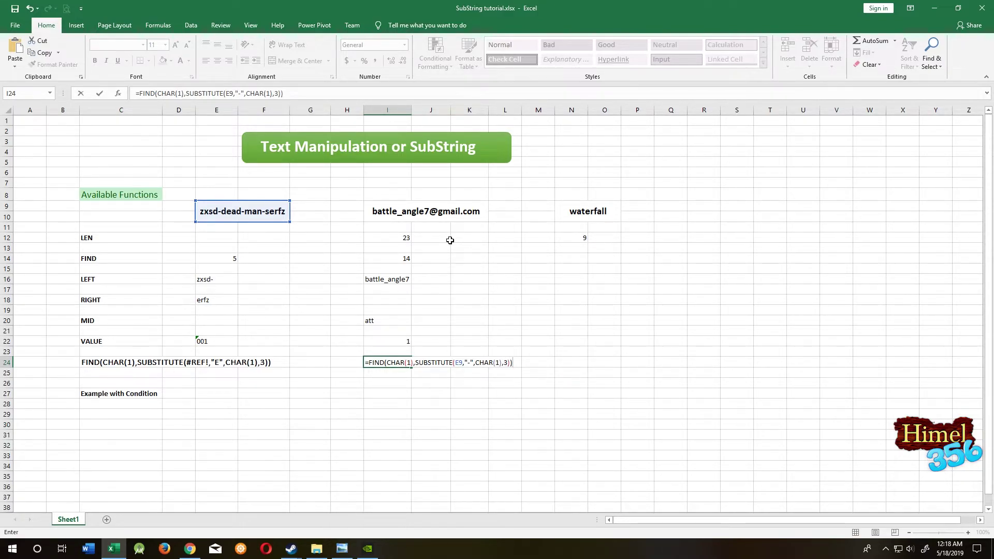
pyautogui.press('Return')
pyautogui.click(402, 362)
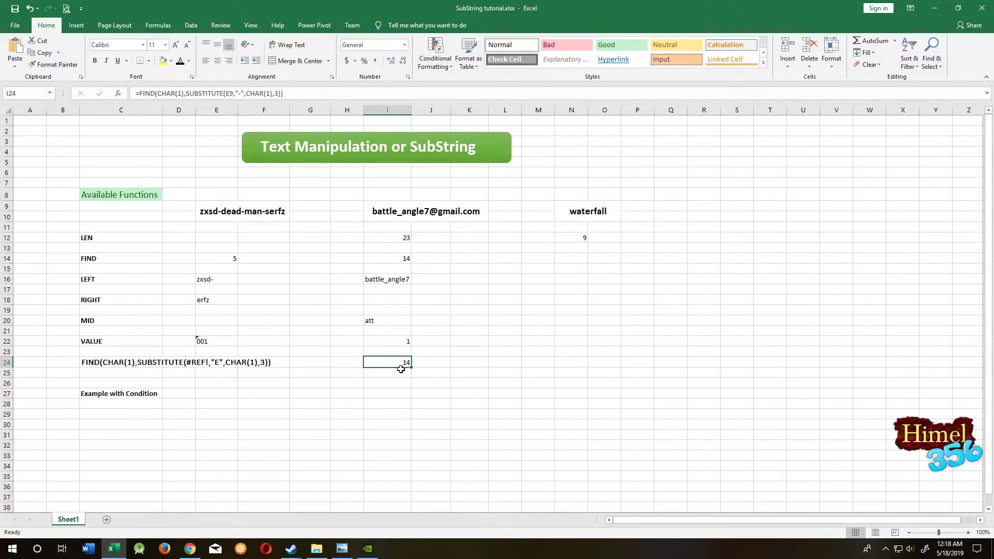
# Step: Change the SUBSTITUTE instance number in I24's formula to 2 to locate the second hyphen
pyautogui.doubleClick(401, 362)
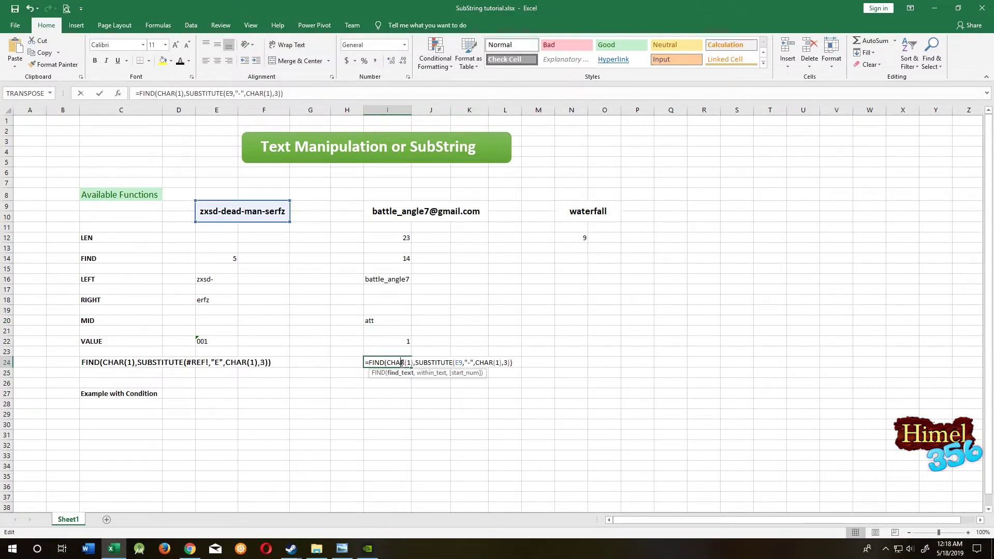
pyautogui.click(506, 362)
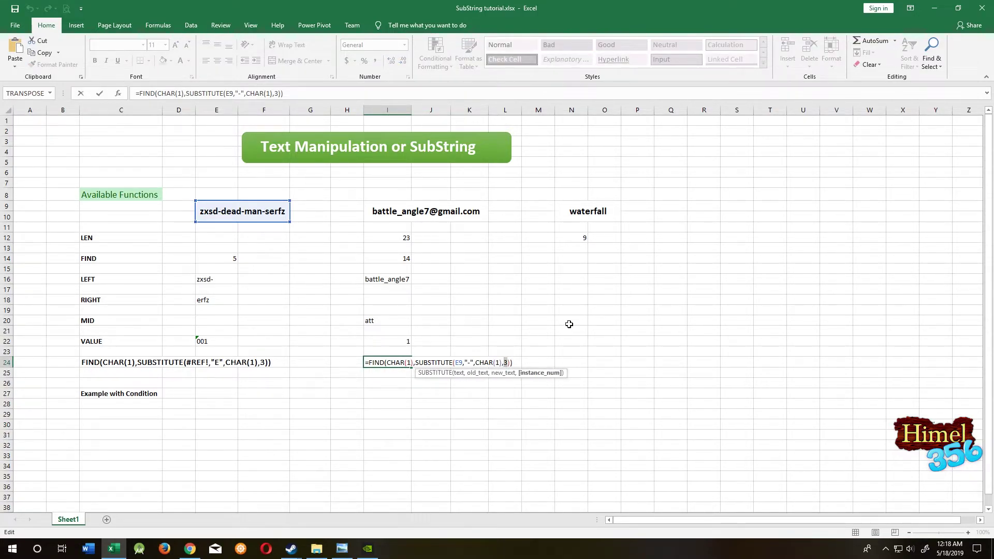
pyautogui.press('Delete')
pyautogui.write('2')
pyautogui.press('Return')
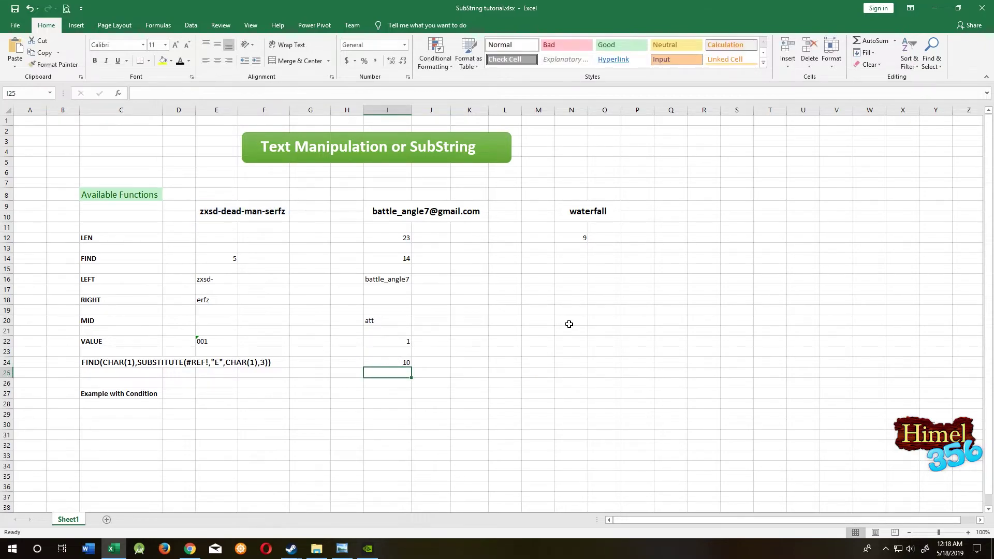
pyautogui.click(405, 363)
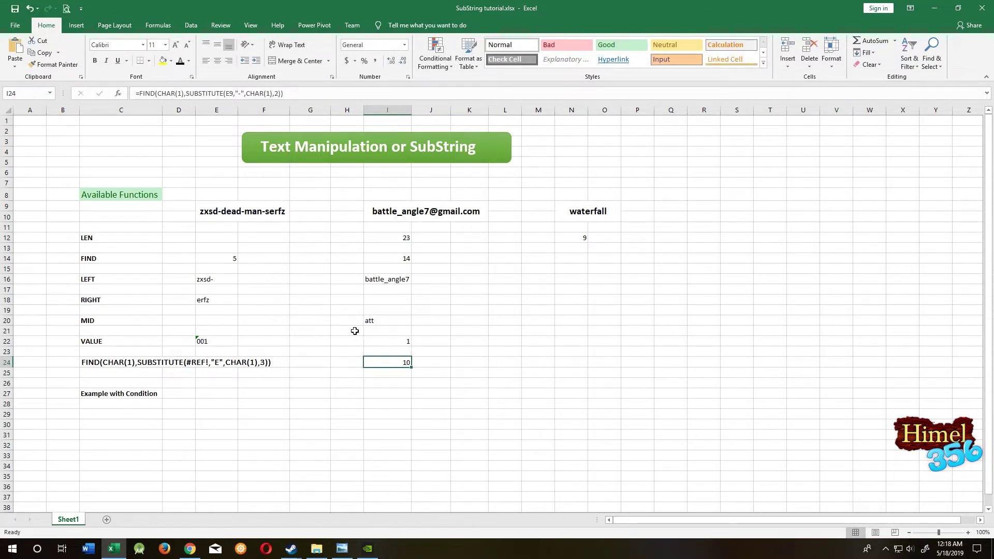
# Step: Set the SUBSTITUTE instance number in I24's formula to 1 to locate the first hyphen
pyautogui.doubleClick(399, 363)
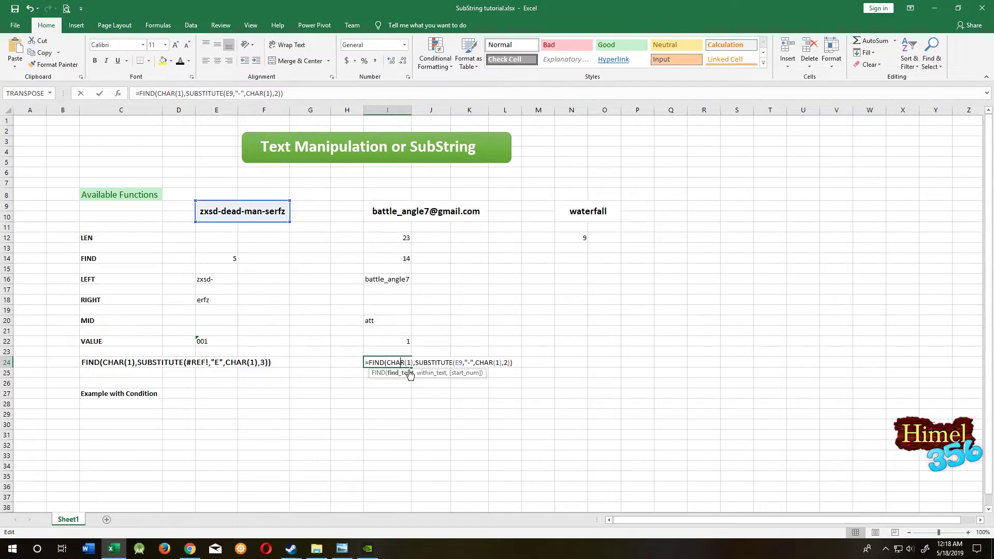
pyautogui.doubleClick(506, 362)
pyautogui.write('1')
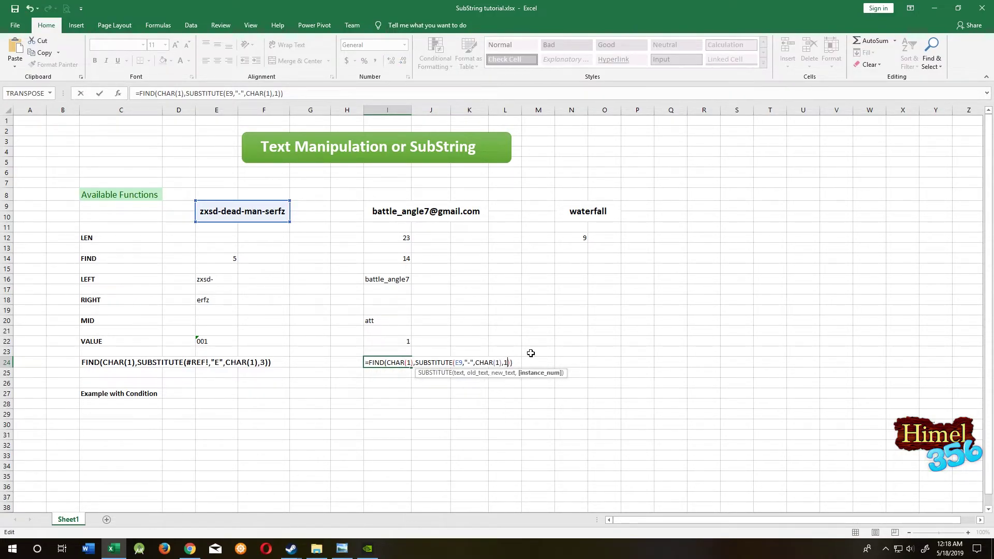
pyautogui.press('Return')
pyautogui.click(382, 365)
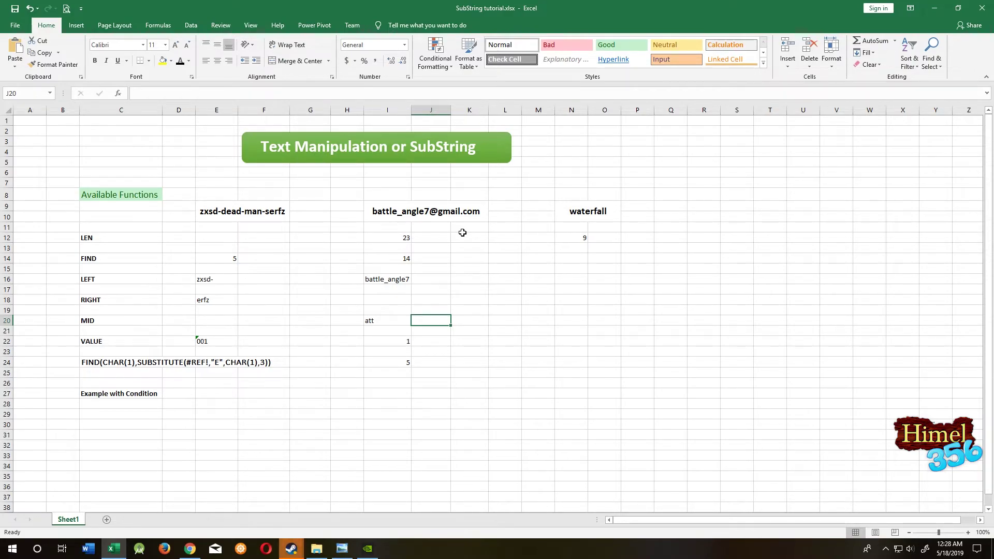
# Step: Highlight the domain name within I9, and begin =MID(I9,FIND("@",I9)+1 in cell J20 to start extracting after the @ sign
pyautogui.doubleClick(374, 215)
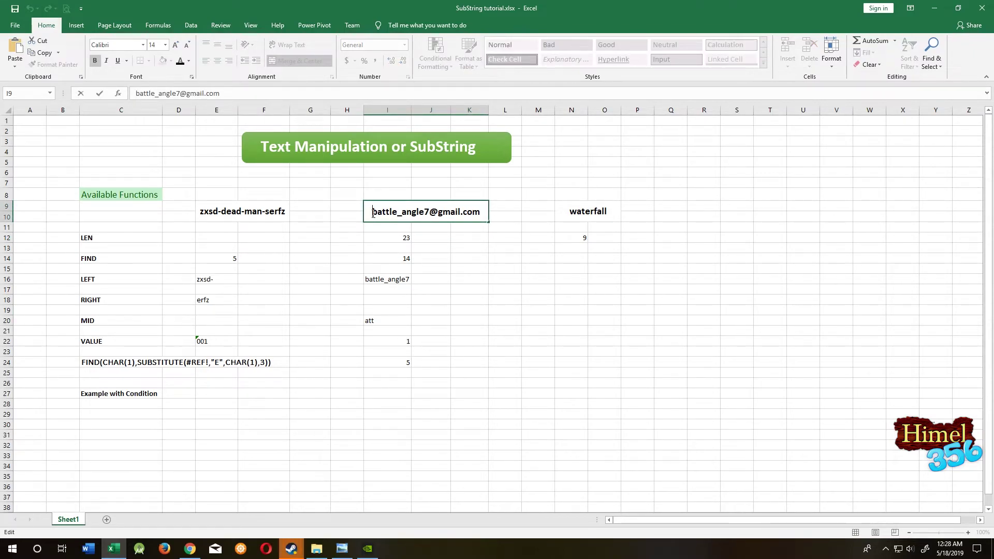
pyautogui.moveTo(374, 214); pyautogui.dragTo(439, 215)
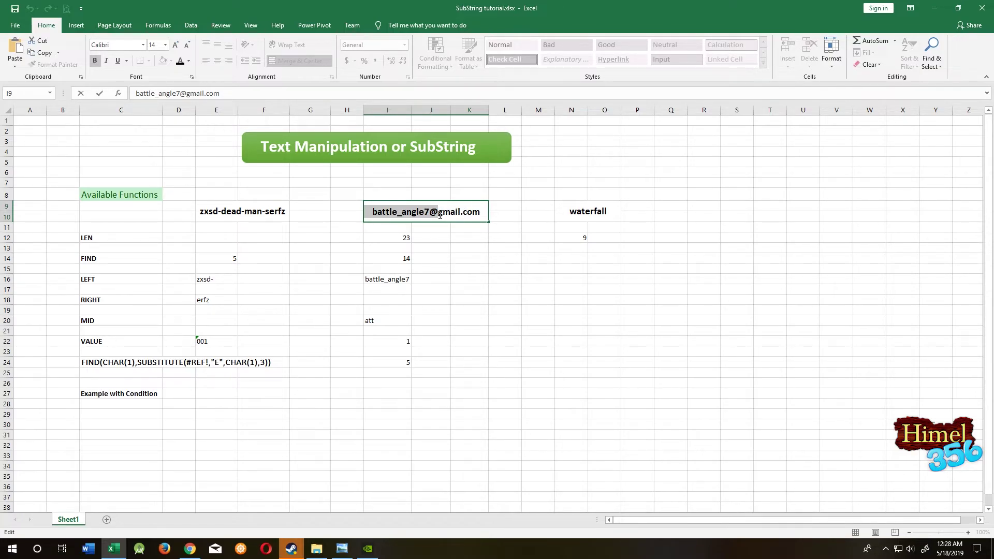
pyautogui.click(440, 215)
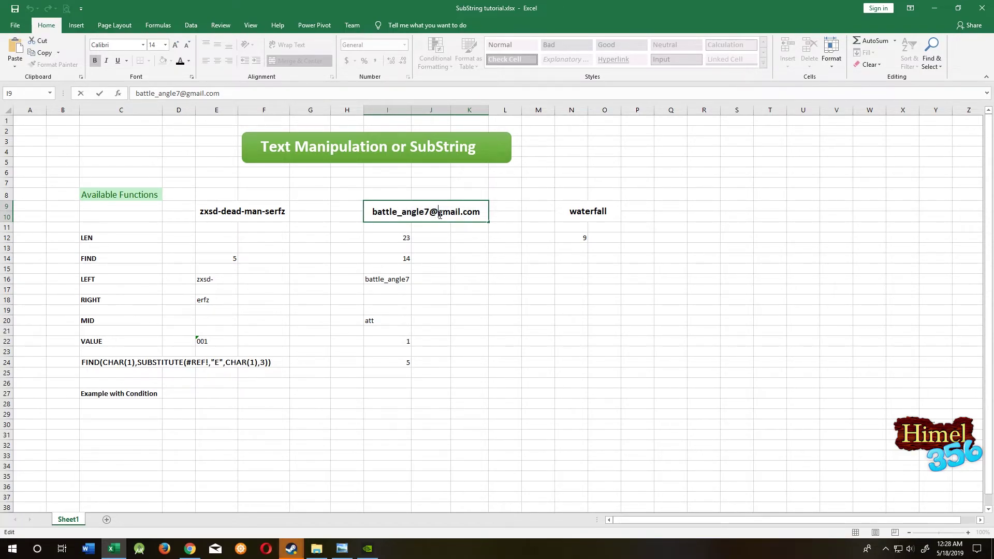
pyautogui.moveTo(439, 215); pyautogui.dragTo(460, 213)
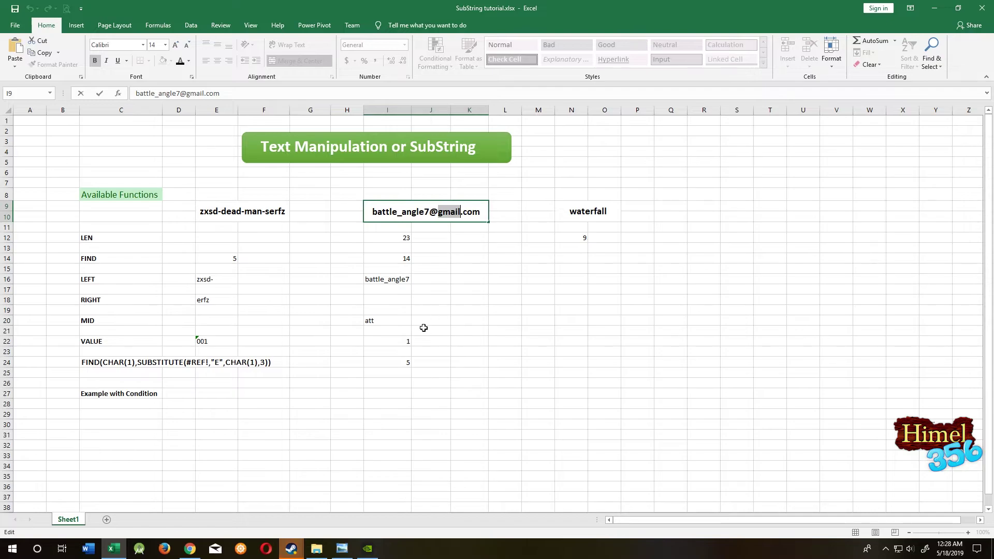
pyautogui.click(421, 322)
pyautogui.write('=')
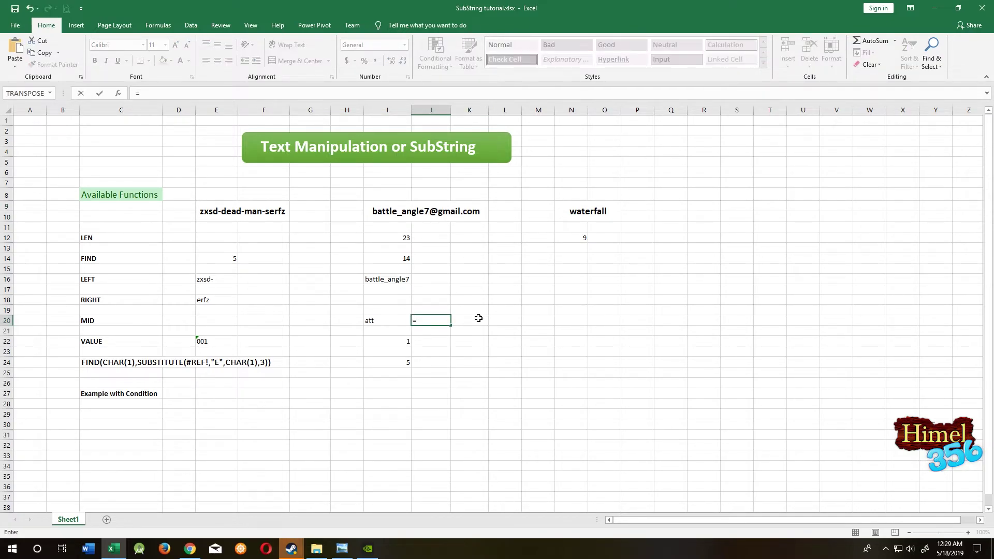
pyautogui.write('MID(')
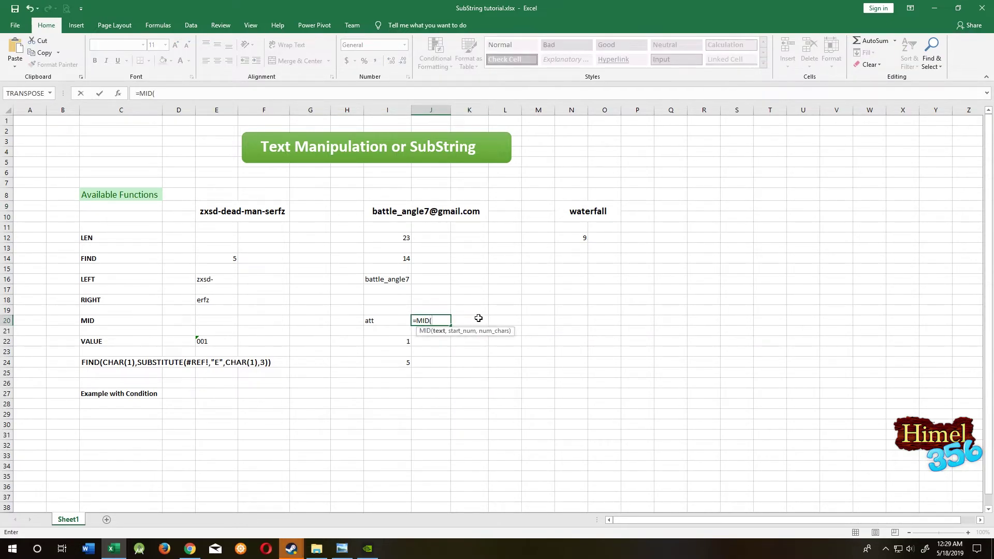
pyautogui.click(389, 216)
pyautogui.write(',')
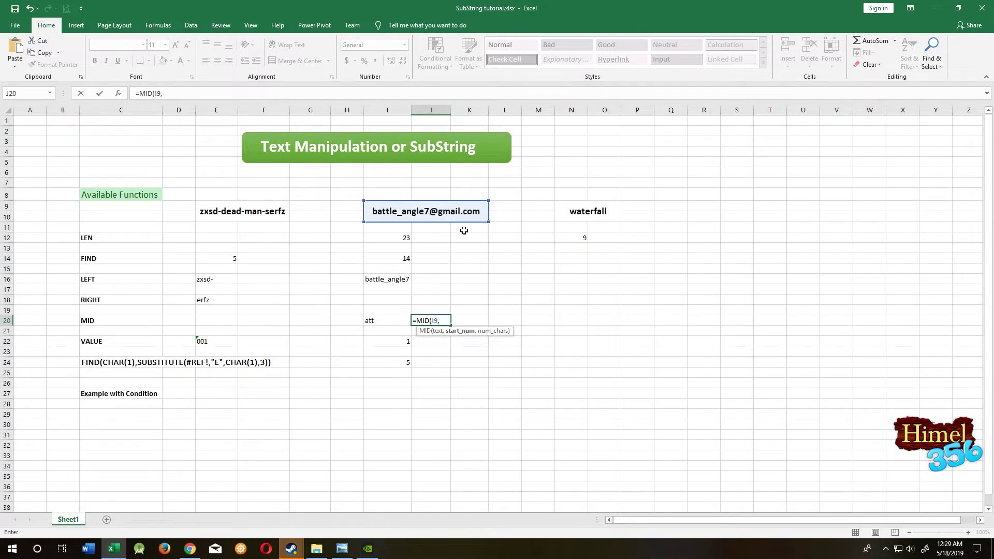
pyautogui.write('FI')
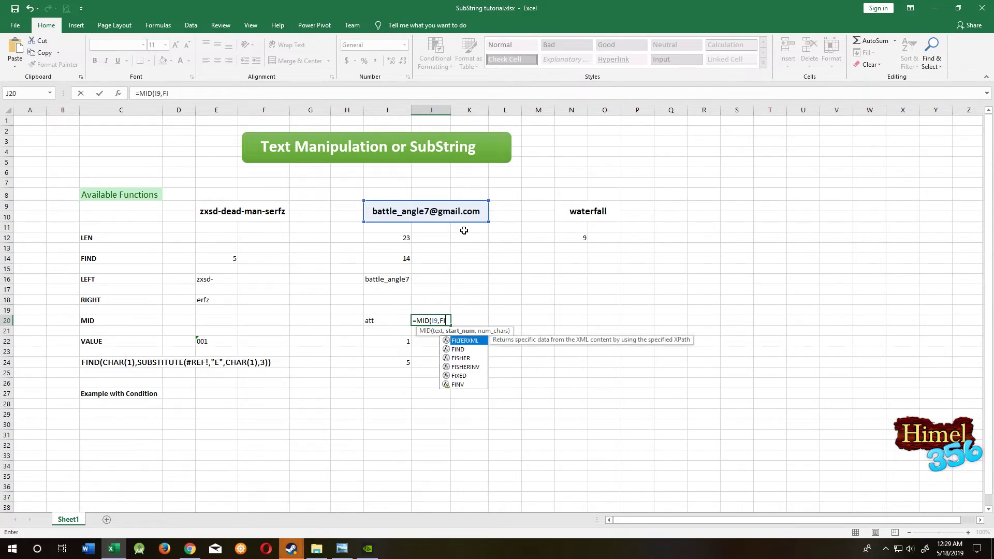
pyautogui.write('ND("@')
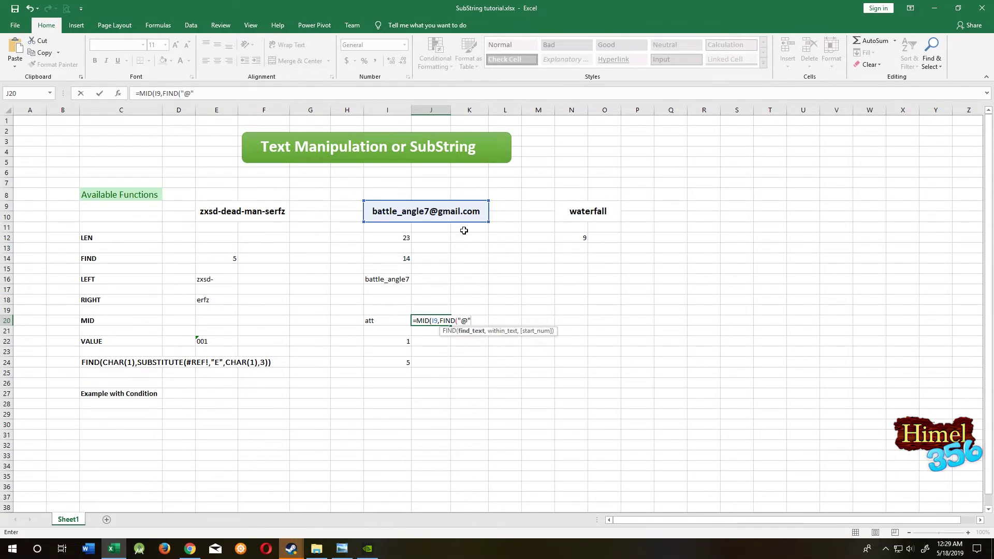
pyautogui.write('",')
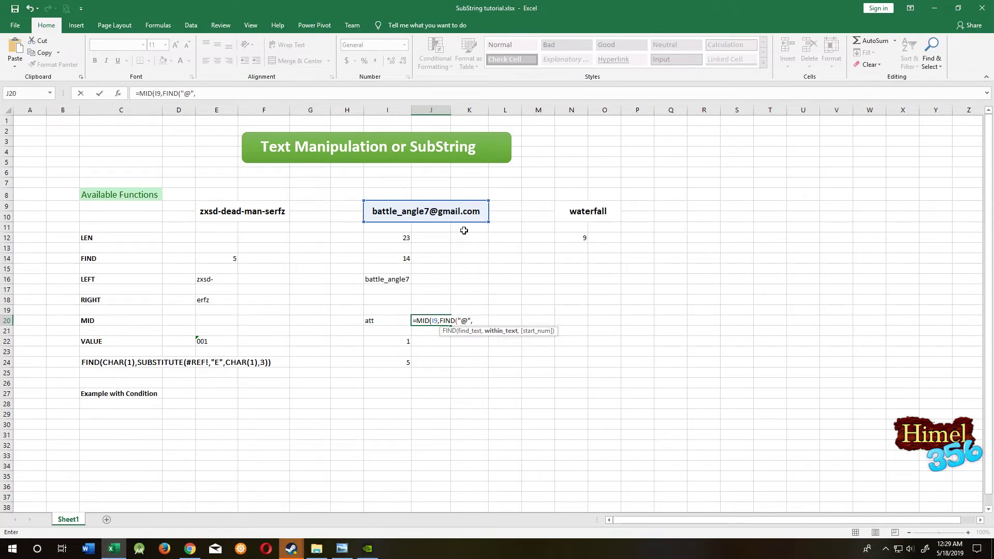
pyautogui.click(375, 210)
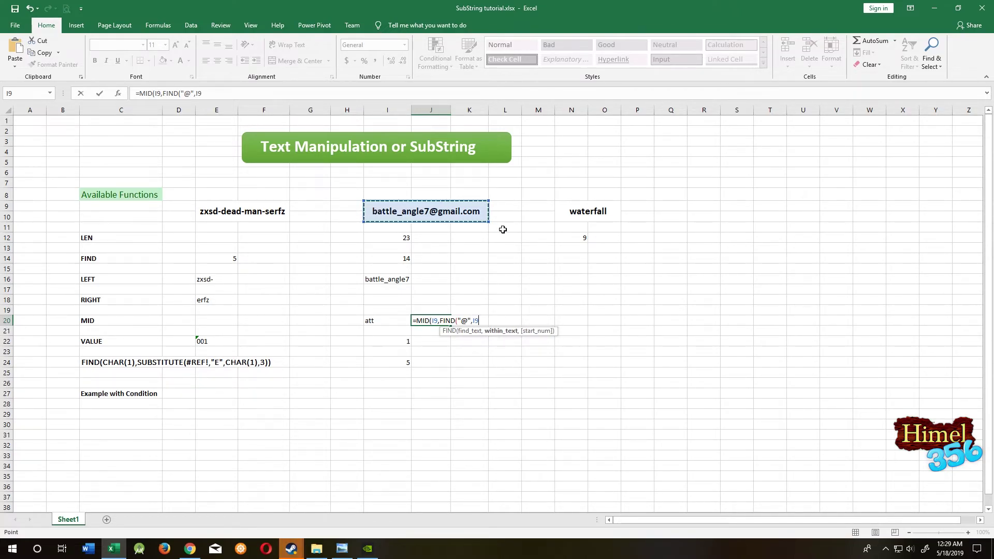
pyautogui.write(')+1')
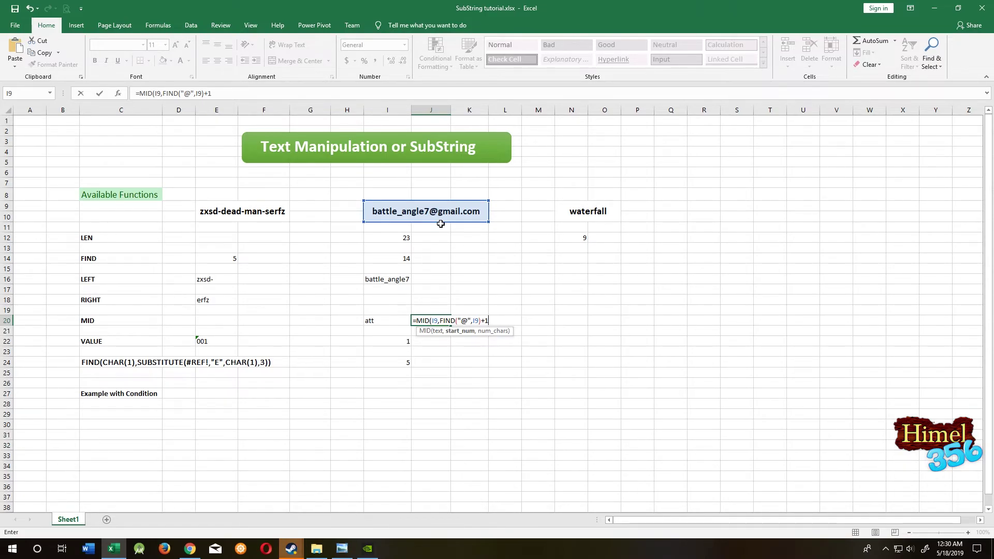
# Step: Add FIND(".",I9) as the start of the num_chars argument in J20's MID formula
pyautogui.write(',')
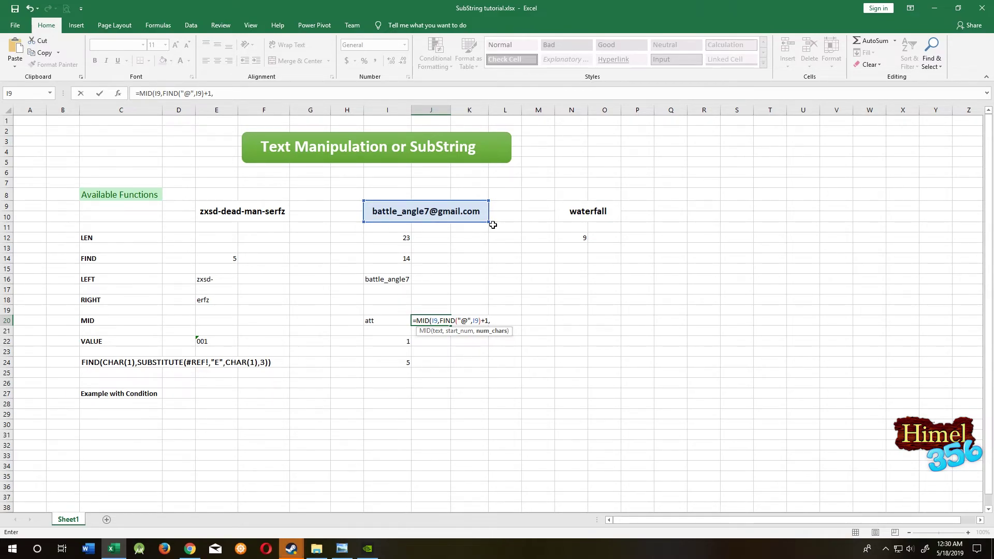
pyautogui.write('FIN')
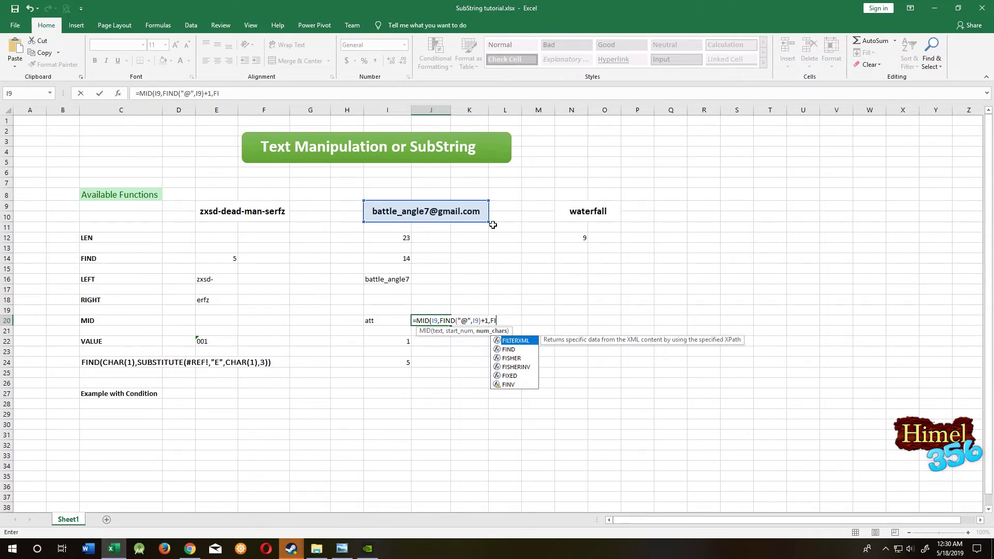
pyautogui.write('D')
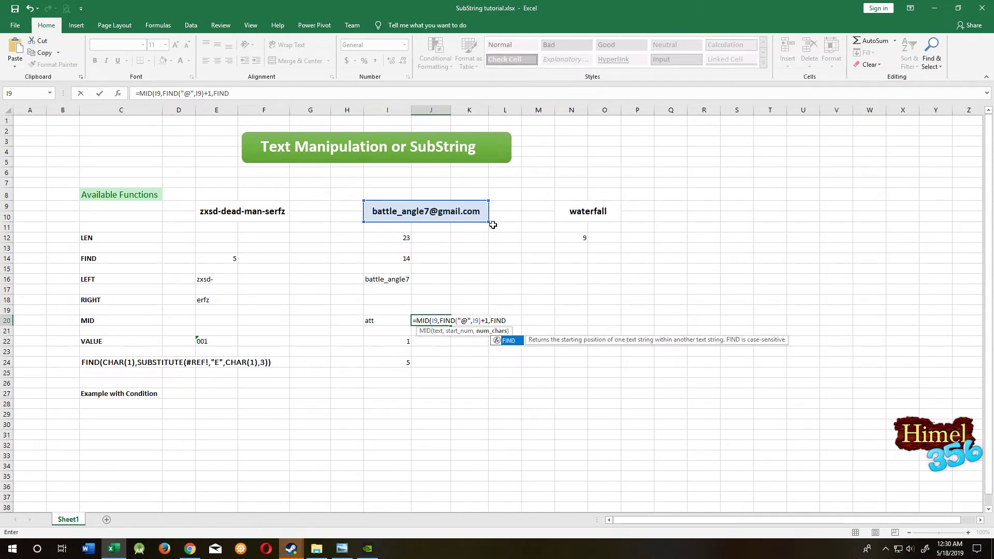
pyautogui.write('(')
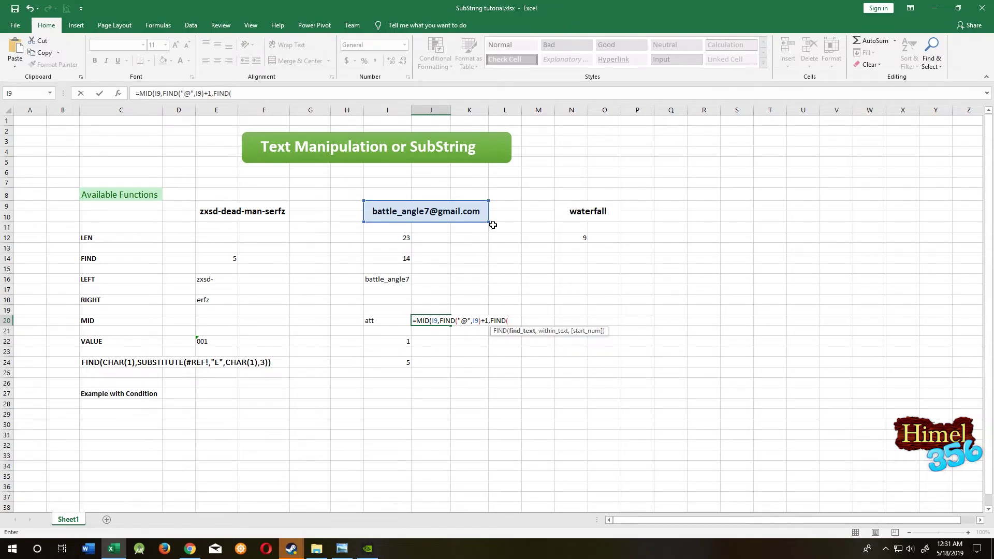
pyautogui.write('".",')
pyautogui.click(368, 213)
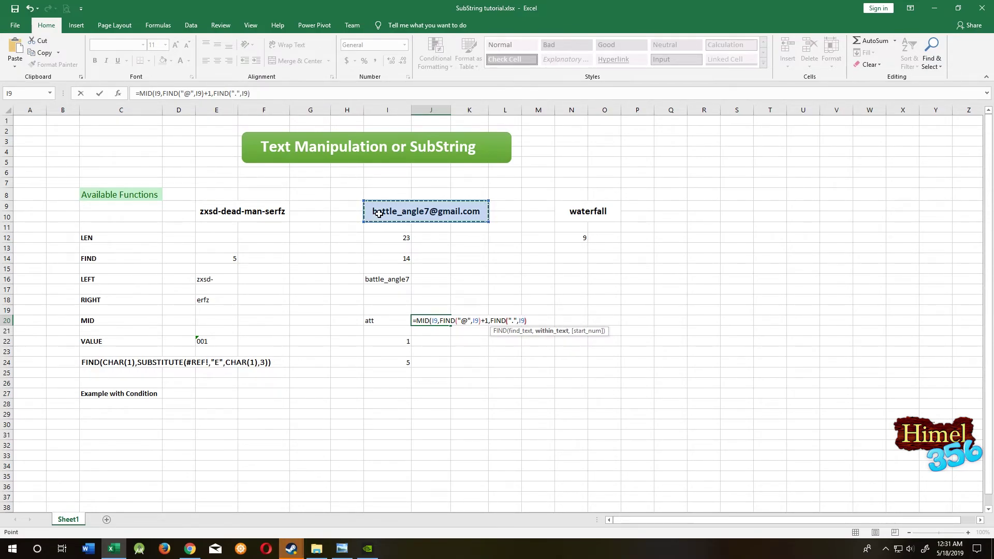
pyautogui.write(')')
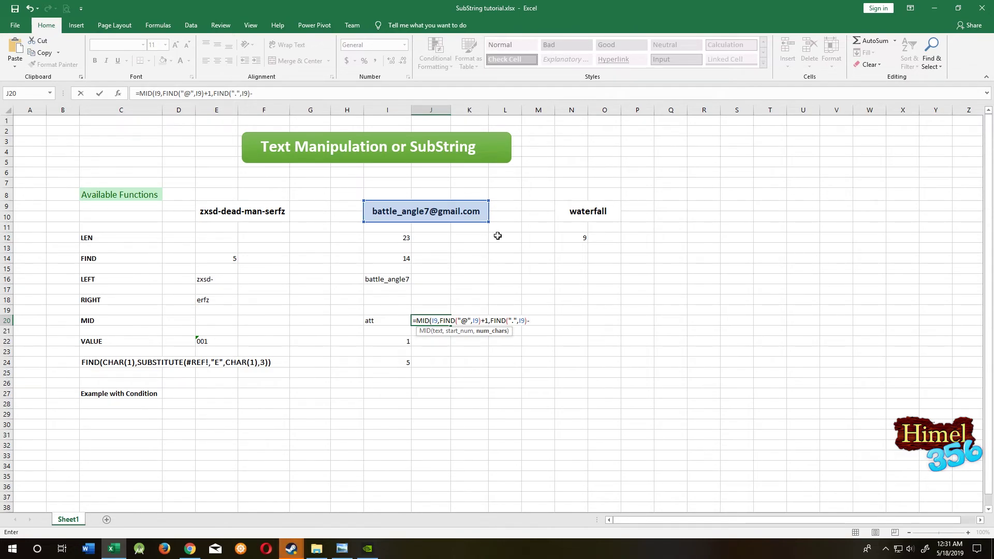
# Step: Complete J20's formula as =MID(I9,FIND("@",I9)+1,FIND(".",I9)-FIND("@",I9)-1) and make the cell bold
pyautogui.write('FIND(')
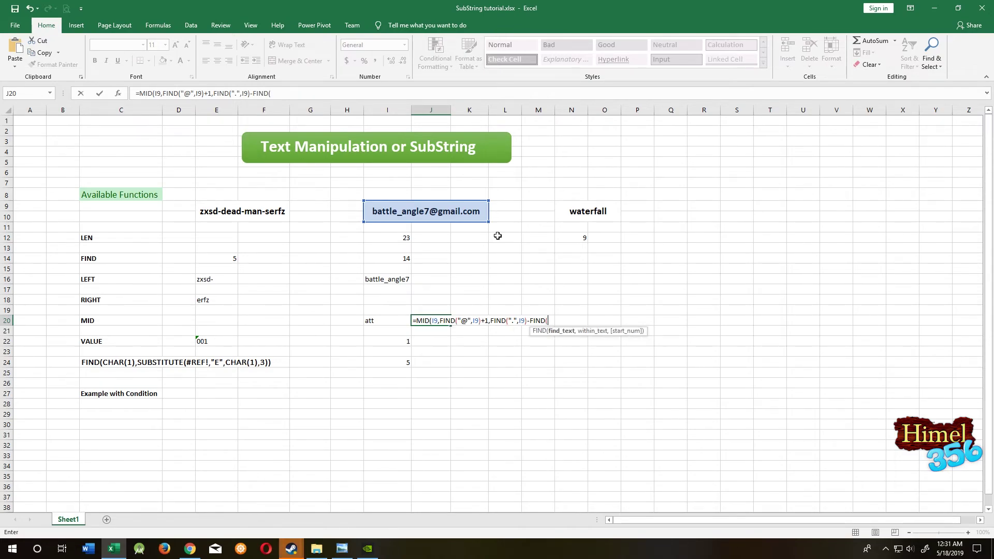
pyautogui.write('"@",')
pyautogui.click(384, 212)
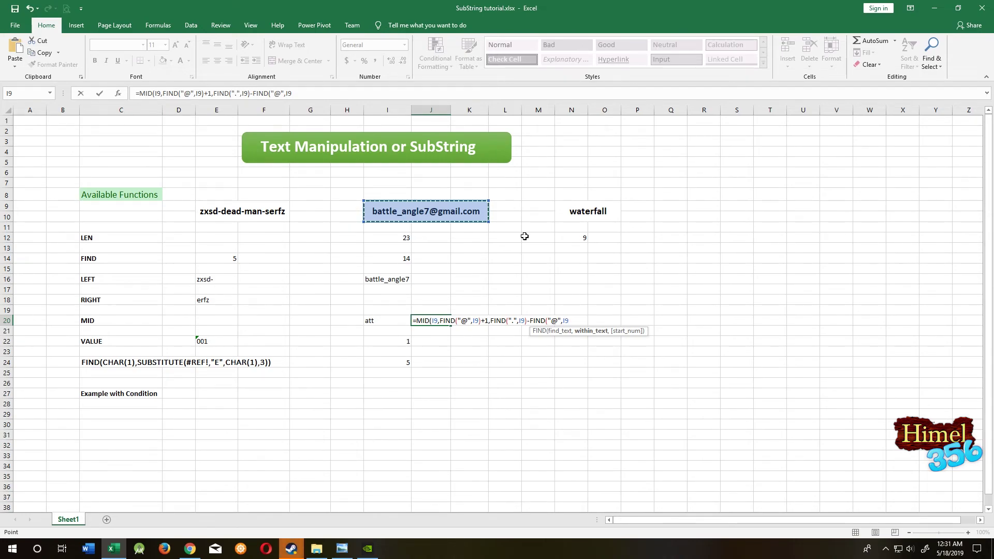
pyautogui.write(')')
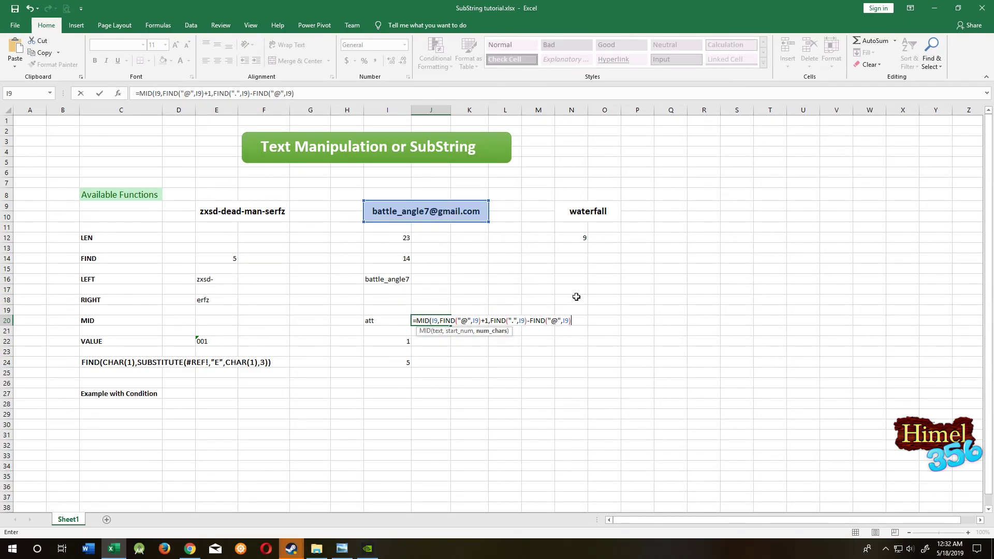
pyautogui.write('1)')
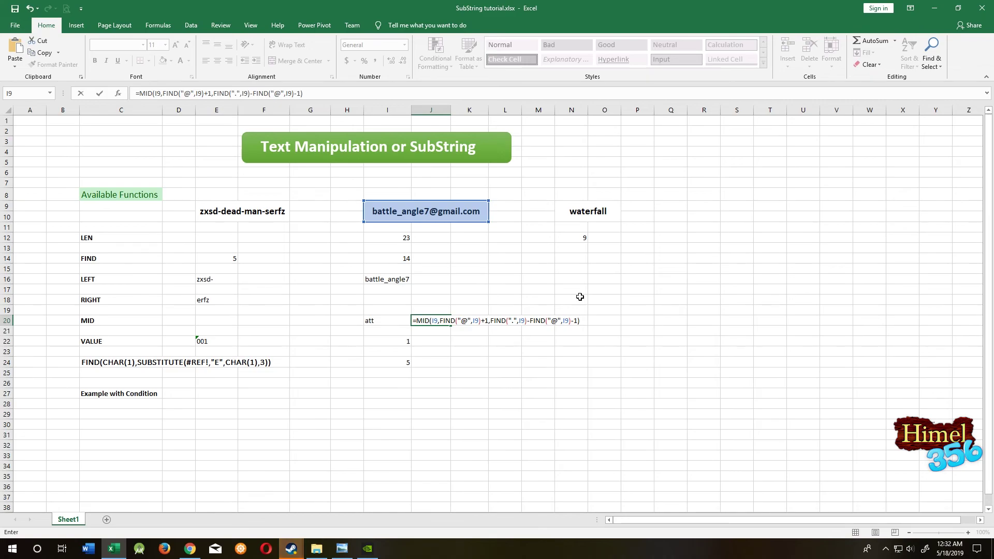
pyautogui.press('Return')
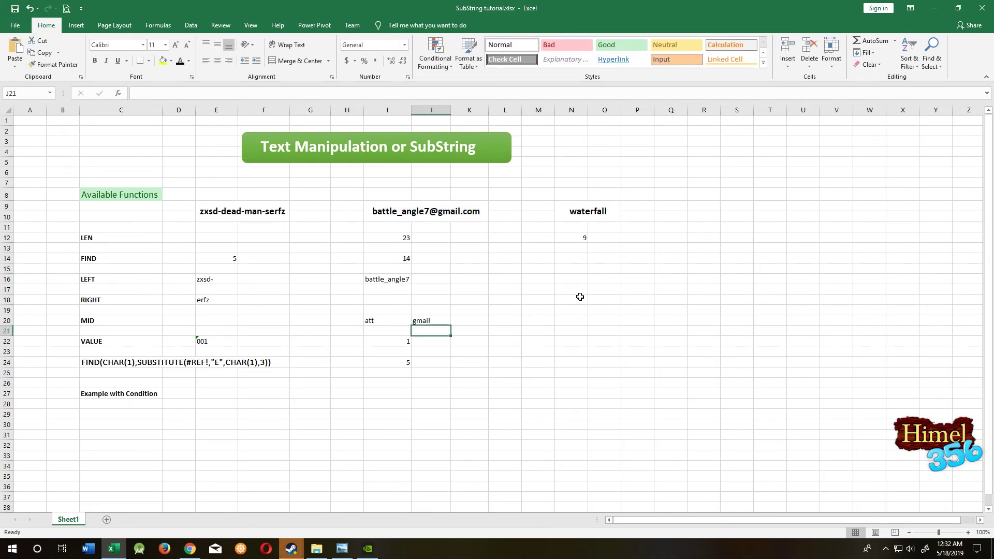
pyautogui.click(430, 320)
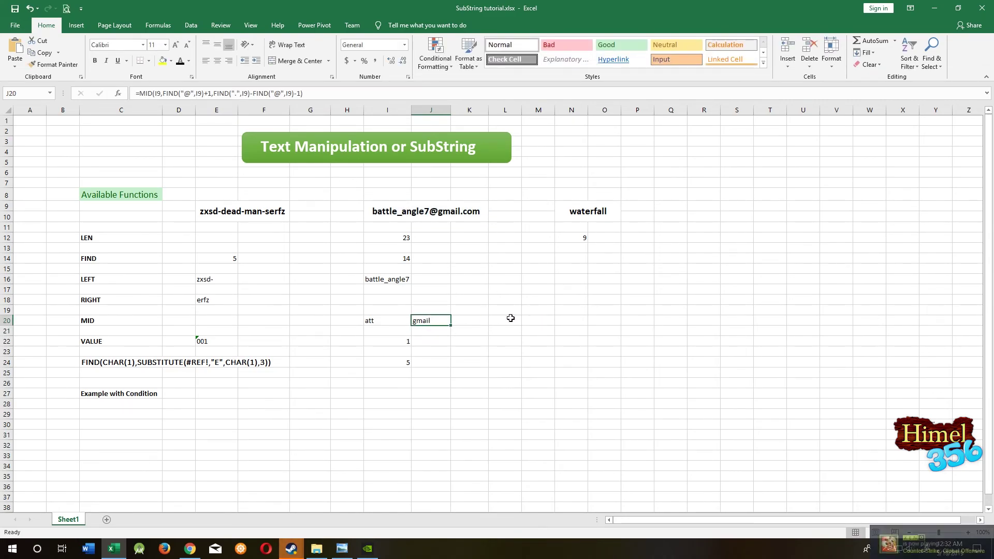
pyautogui.hotkey('ctrl', 'b')
# Step: Replace the domain name between the @ sign and .com in cell I9 with xxxjjjj to test the extraction formula
pyautogui.click(438, 210)
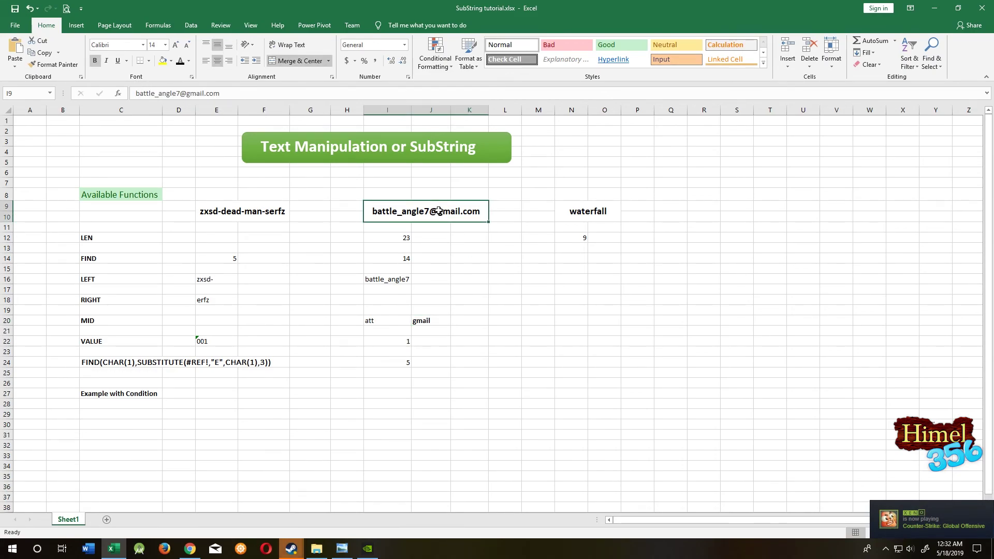
pyautogui.doubleClick(438, 210)
pyautogui.moveTo(438, 211); pyautogui.dragTo(462, 213)
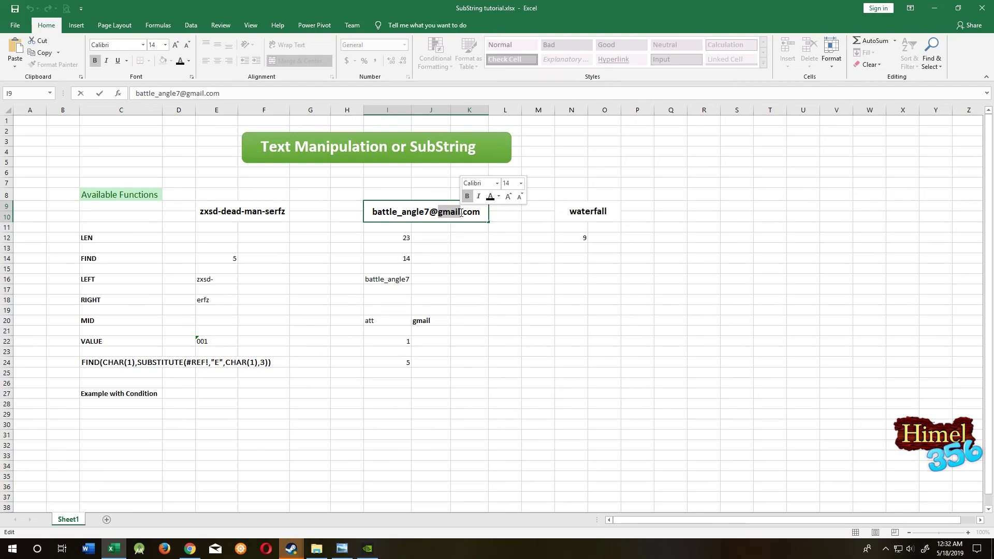
pyautogui.write('xxxjjjj')
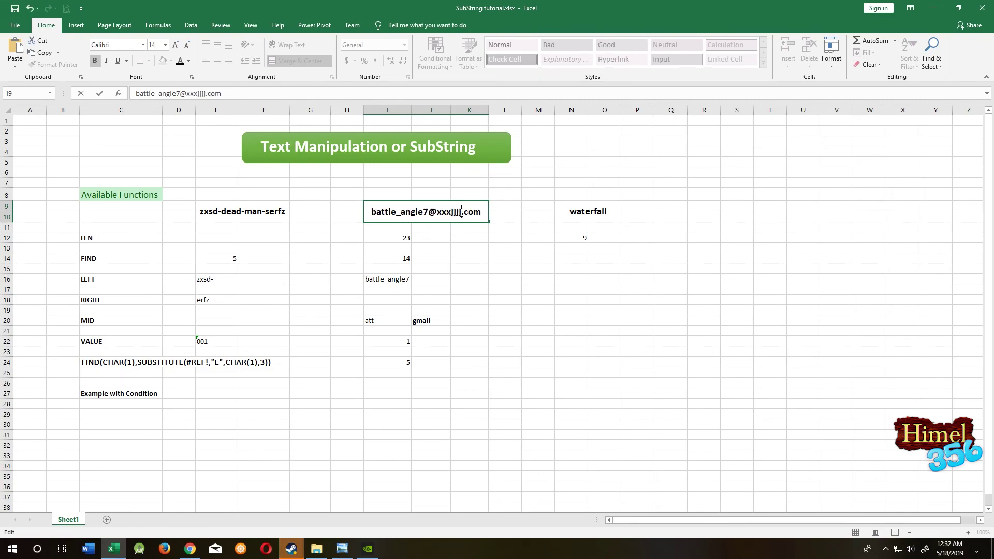
pyautogui.press('Return')
pyautogui.press('Up')
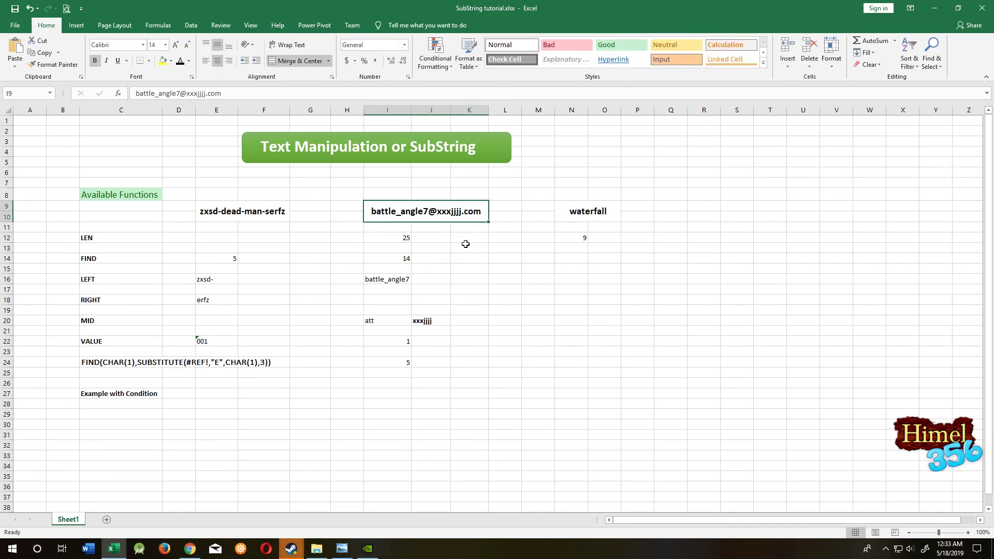